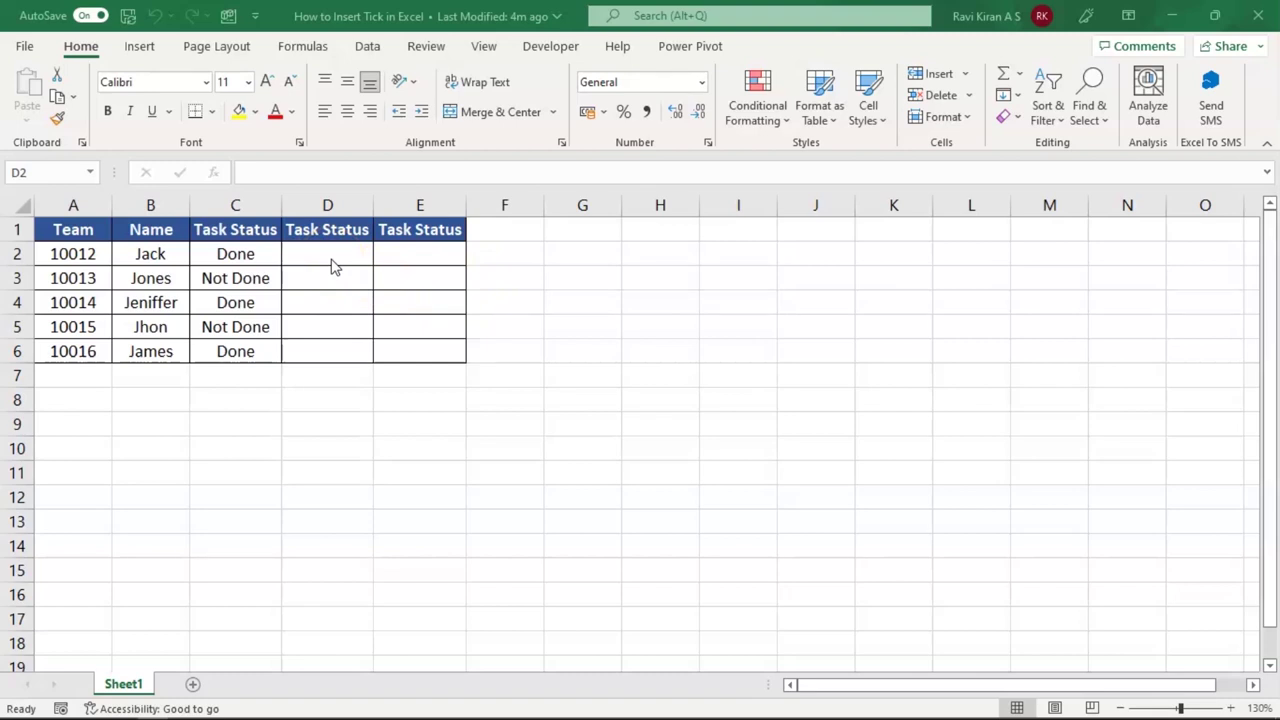
# Start a new conditional formatting rule for cell D2.
pyautogui.click(330, 259)
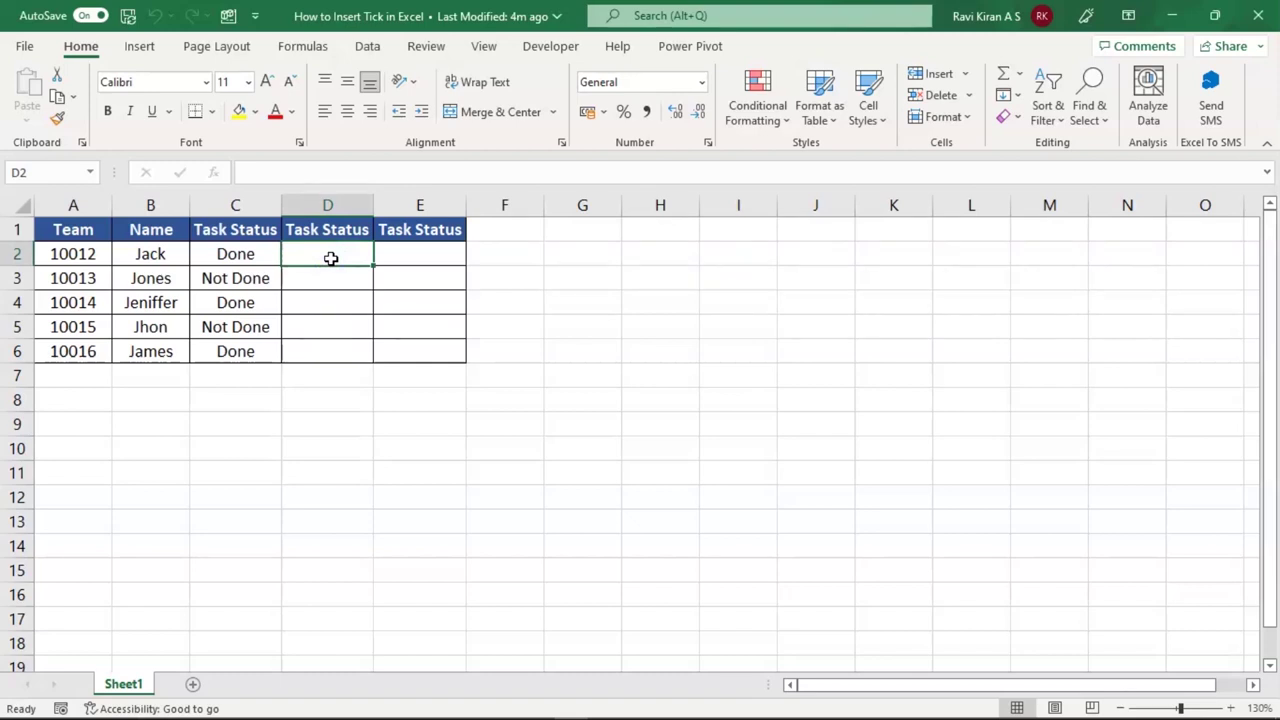
pyautogui.click(748, 95)
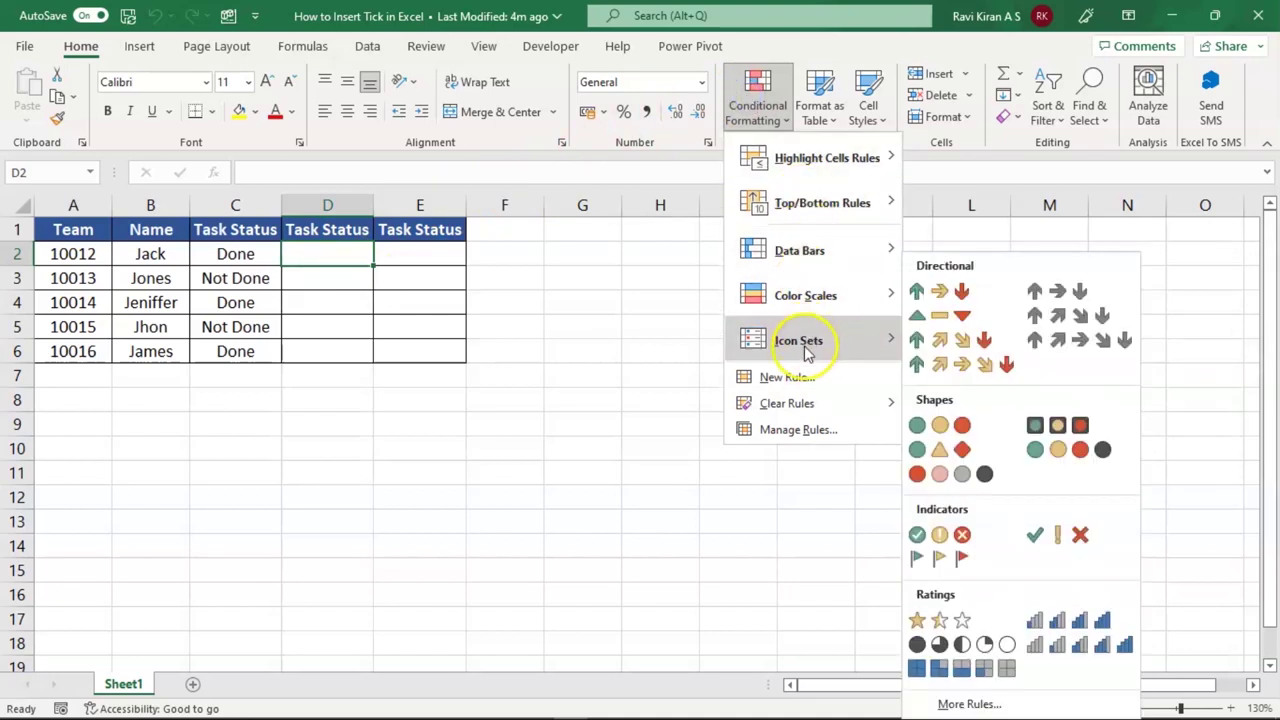
pyautogui.moveTo(798, 340)
pyautogui.click(791, 377)
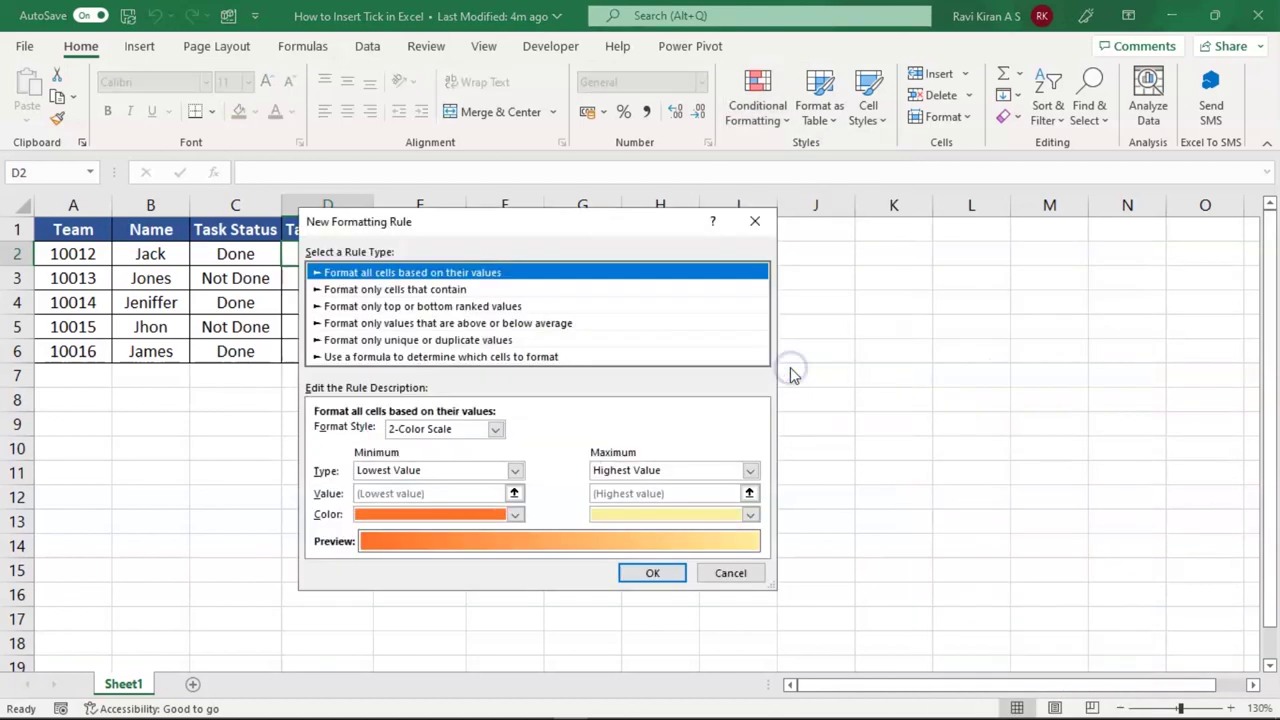
# Switch the rule style to Icon Sets with No Cell Icon for the lowest band.
pyautogui.click(496, 429)
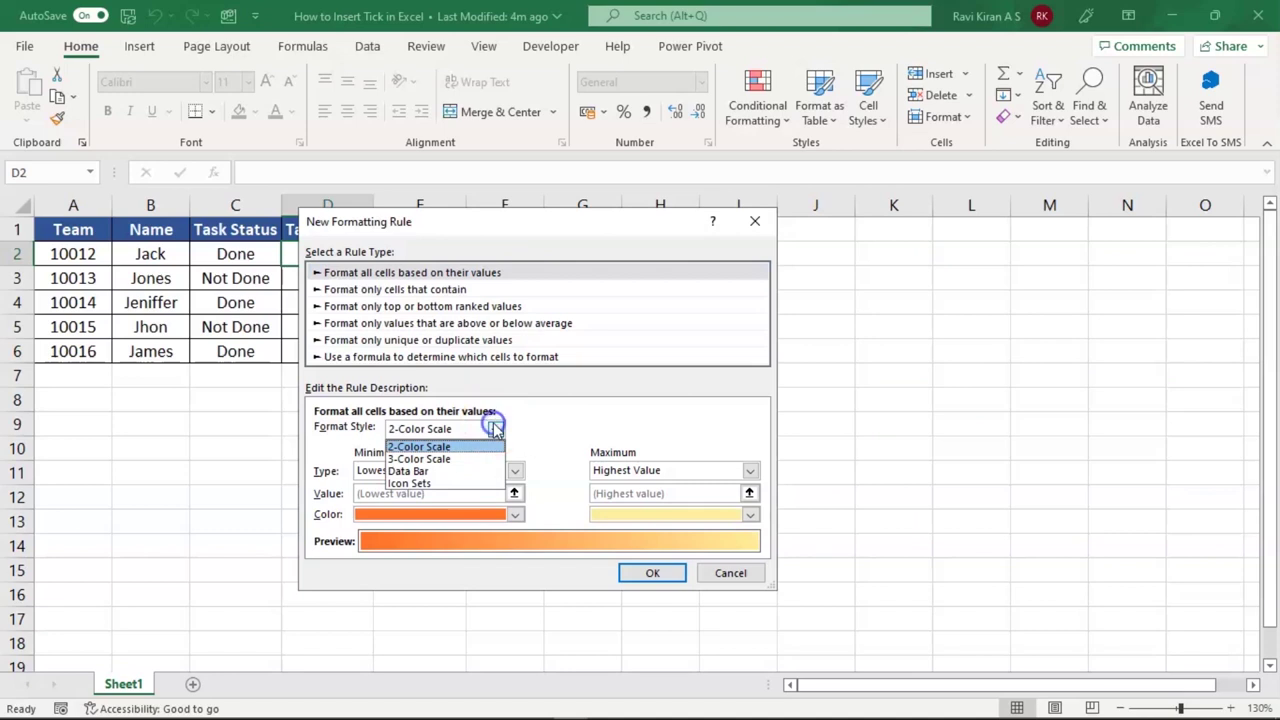
pyautogui.click(448, 481)
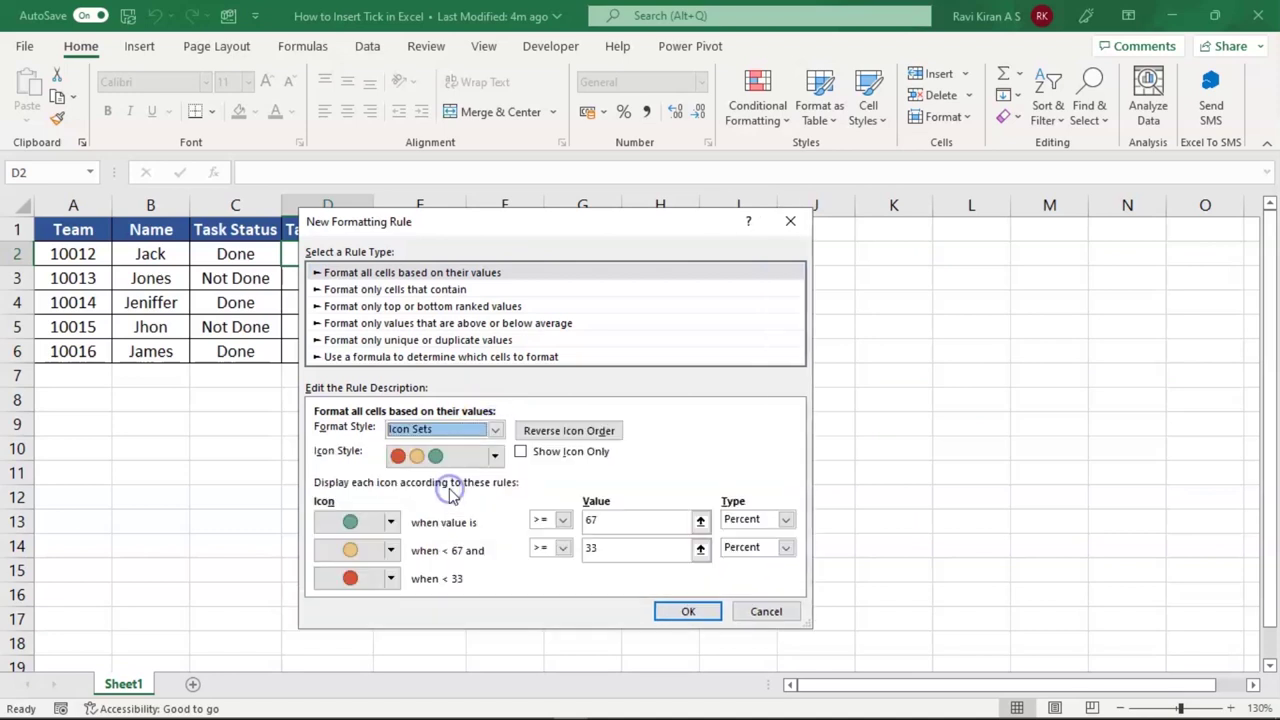
pyautogui.click(392, 578)
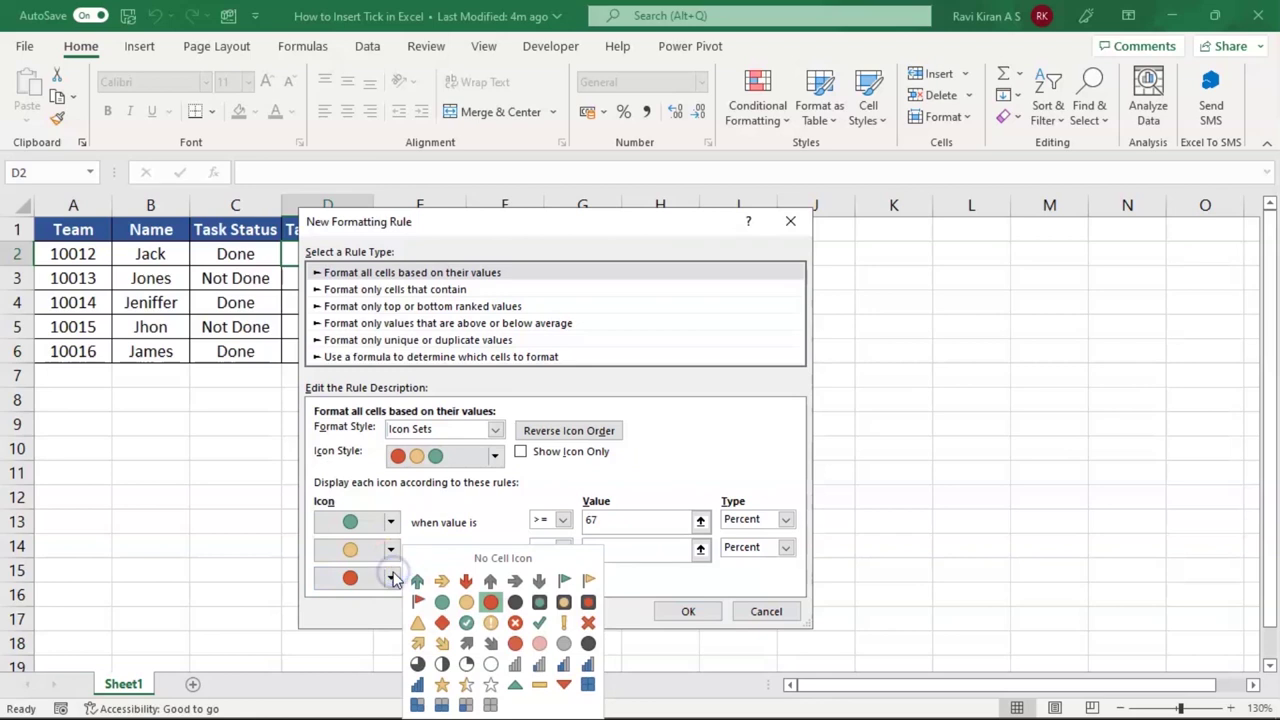
pyautogui.click(470, 560)
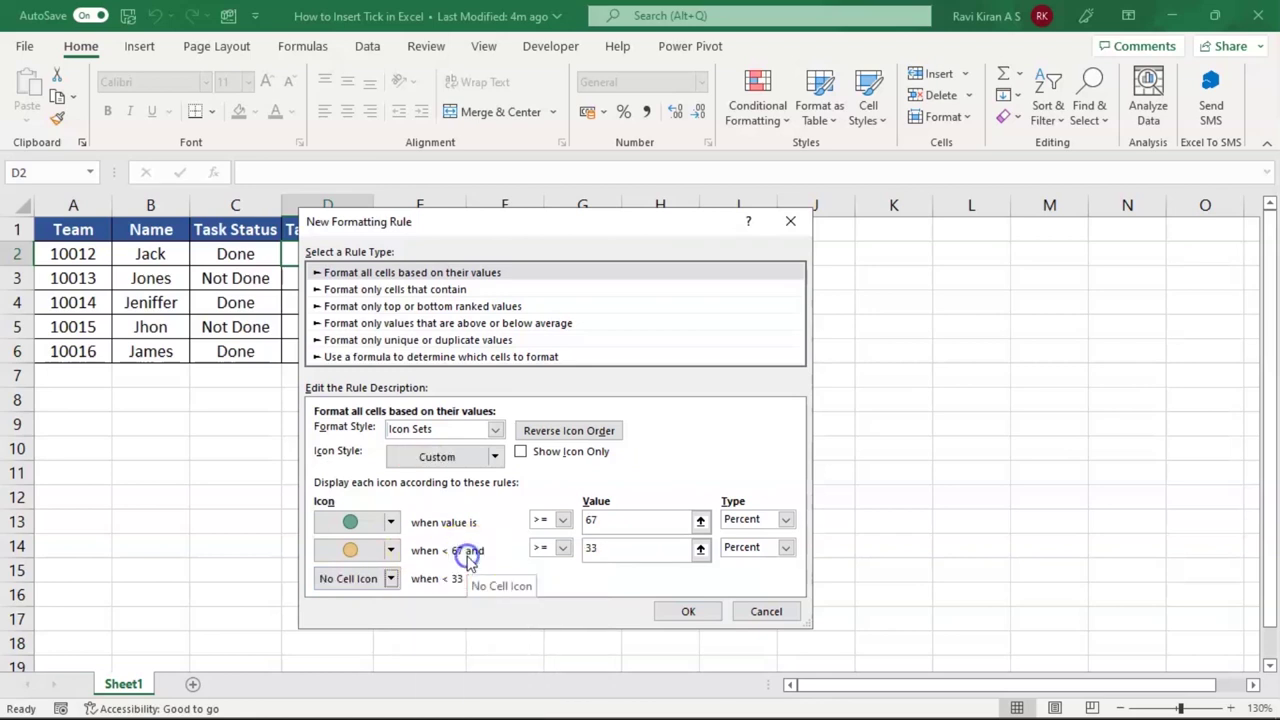
# Change both threshold types to Number with value 0.
pyautogui.click(786, 520)
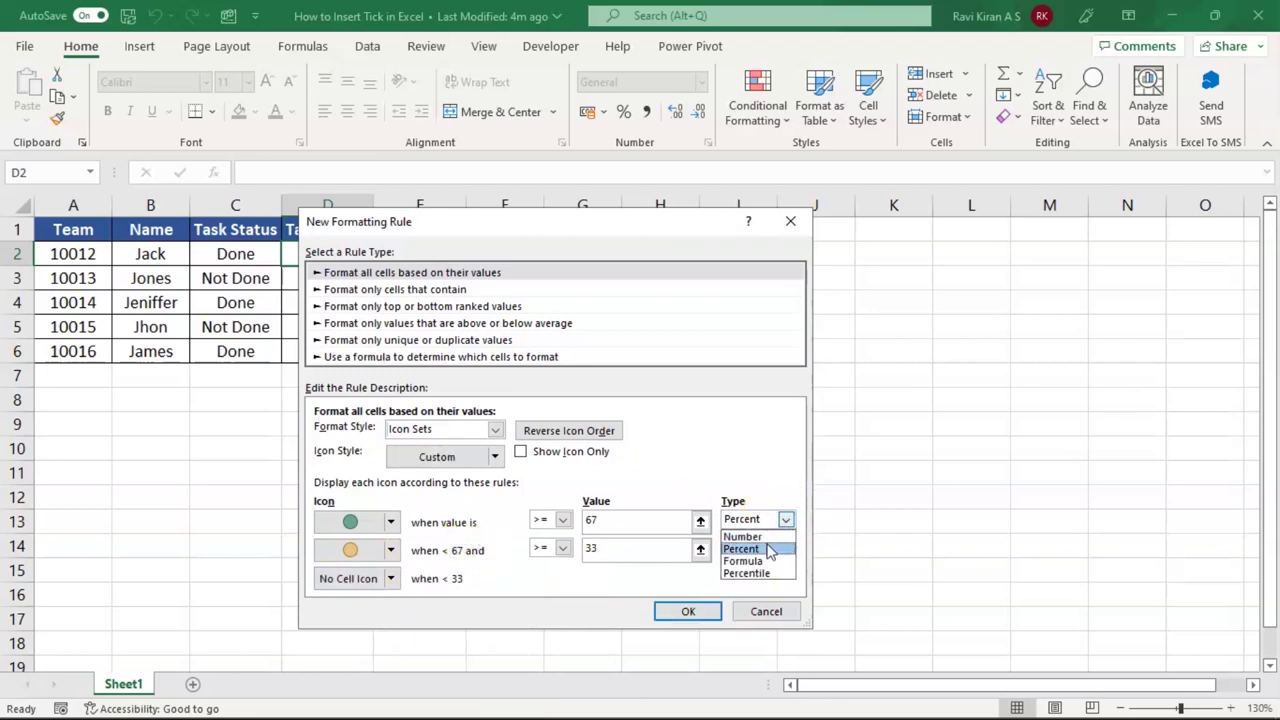
pyautogui.click(766, 538)
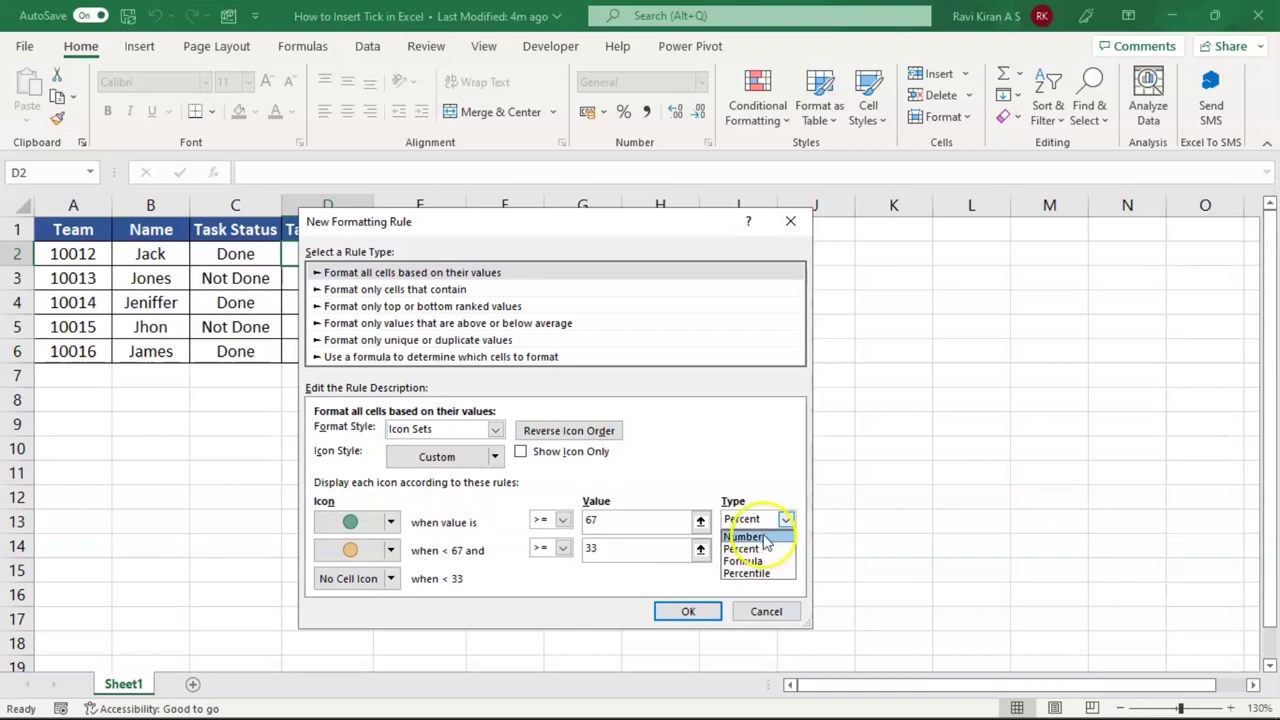
pyautogui.click(786, 548)
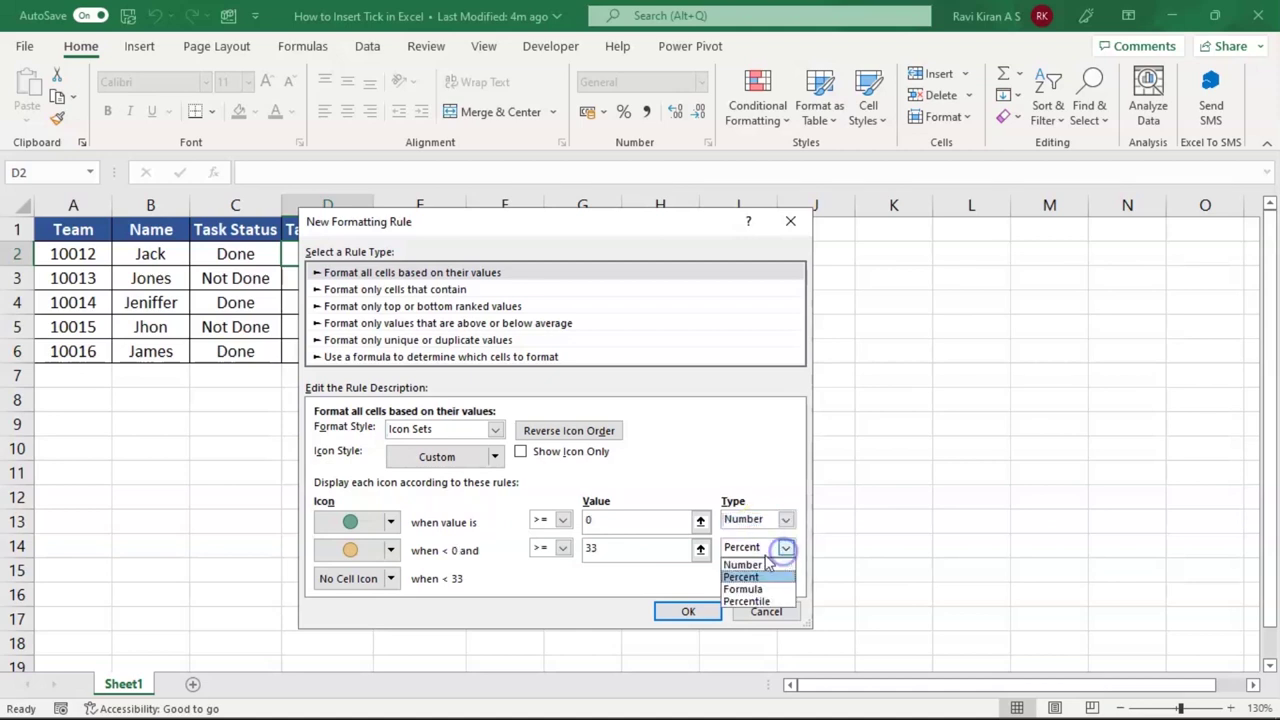
pyautogui.click(753, 566)
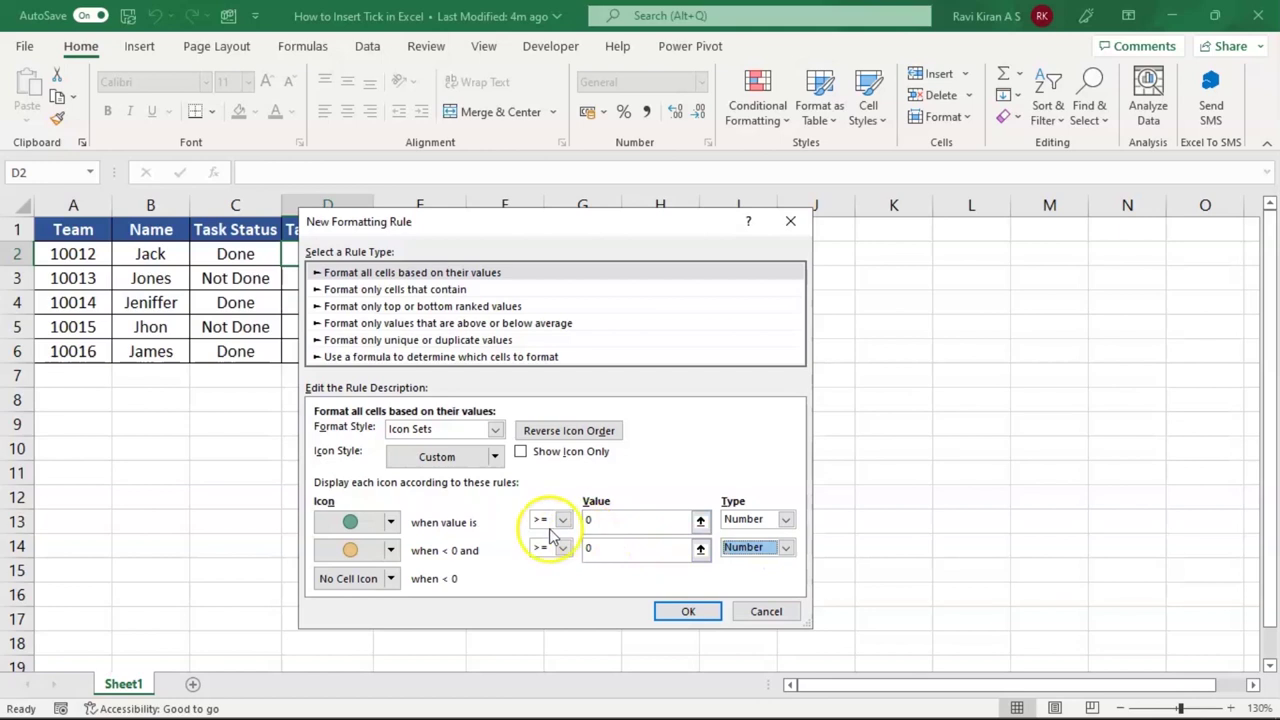
pyautogui.click(390, 521)
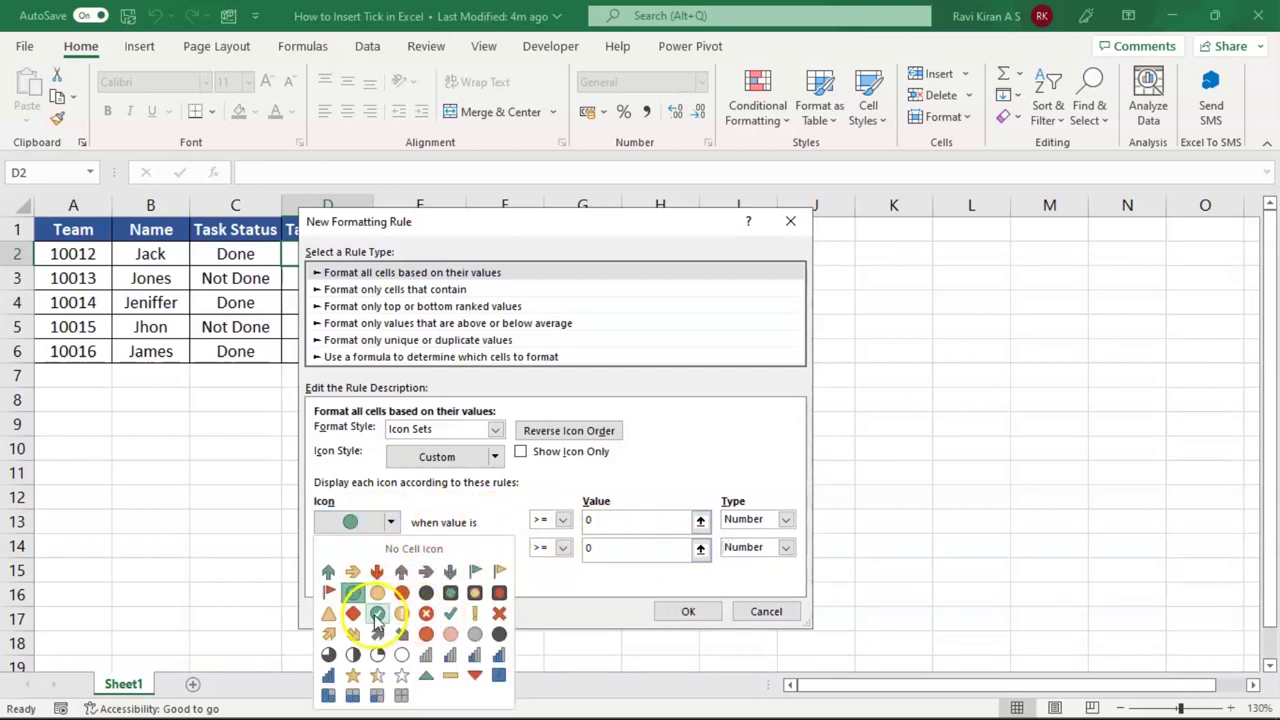
# Use a Green Check icon for the top band and a Red Cross for the second.
pyautogui.click(449, 614)
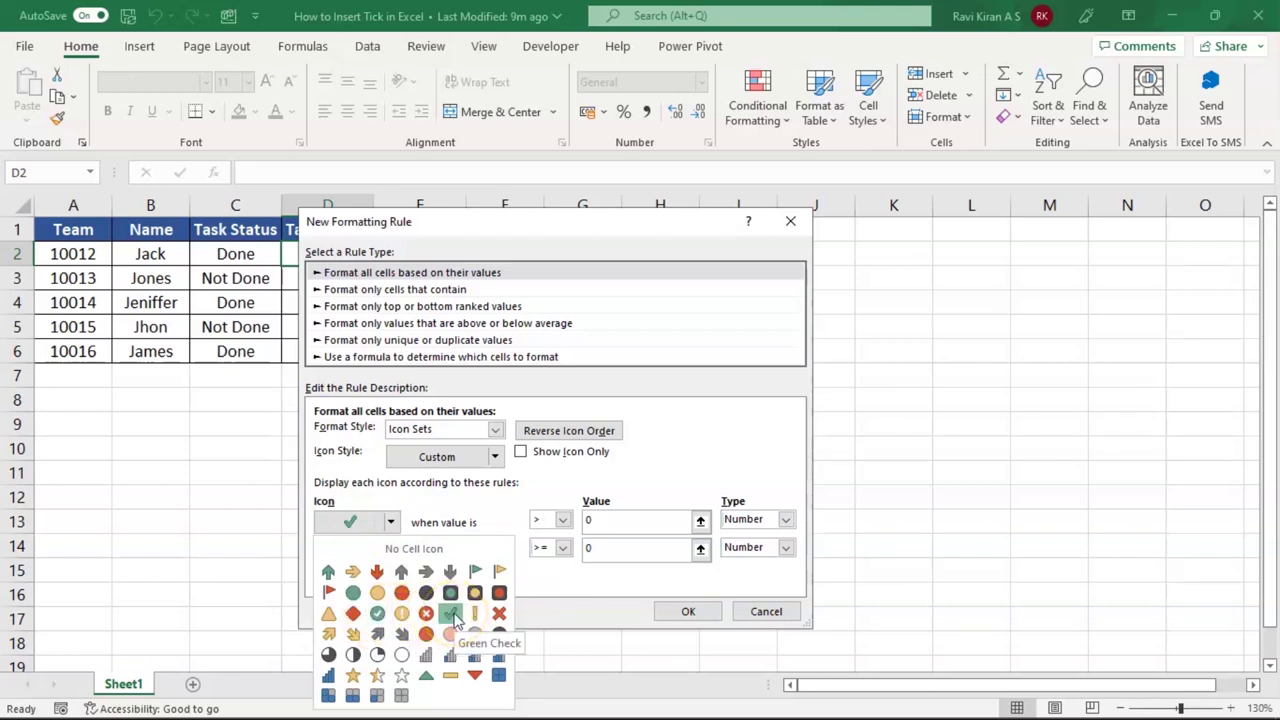
pyautogui.click(455, 617)
pyautogui.click(392, 550)
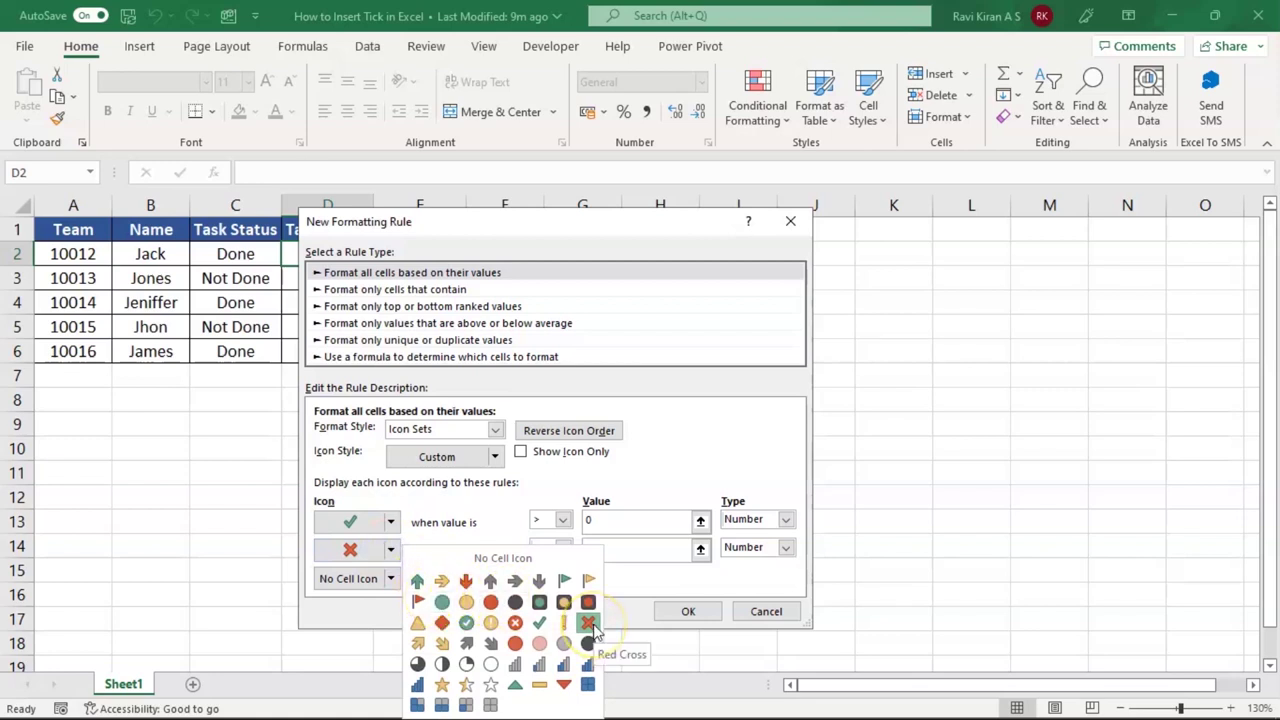
pyautogui.click(591, 625)
# Show the check for values above 0 and the cross for 0 or less, then save the rule.
pyautogui.click(563, 520)
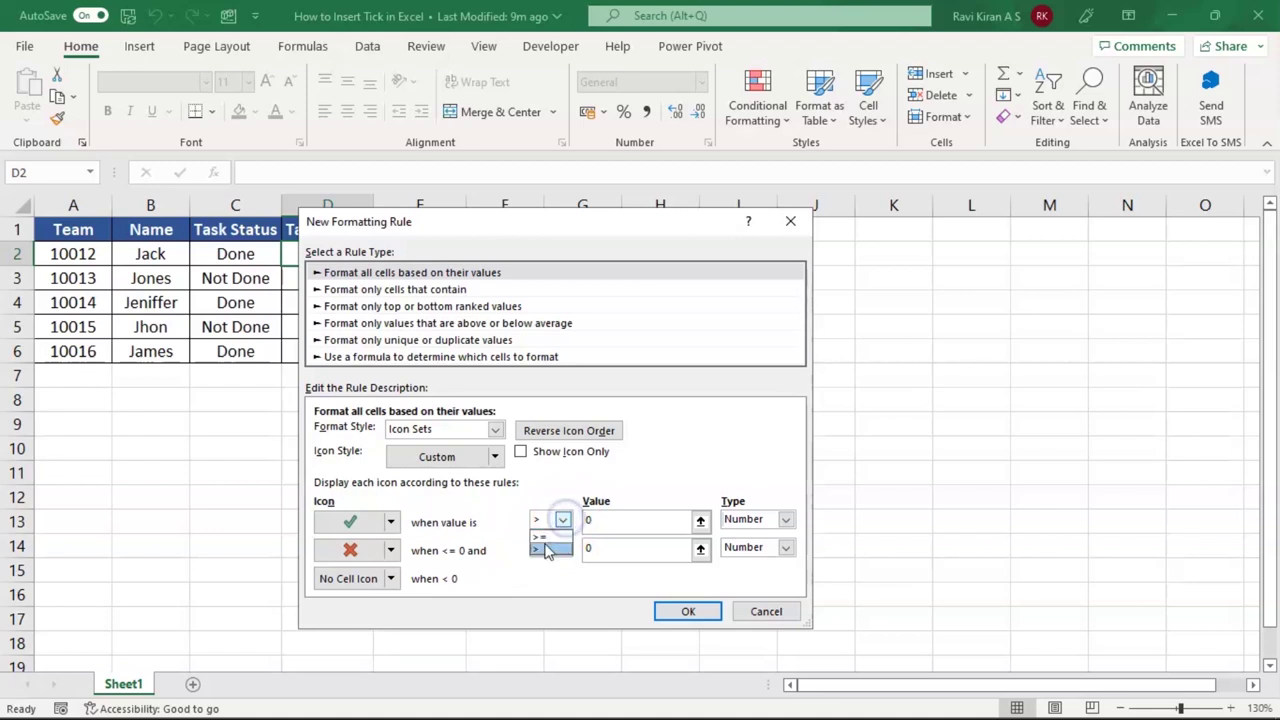
pyautogui.click(546, 550)
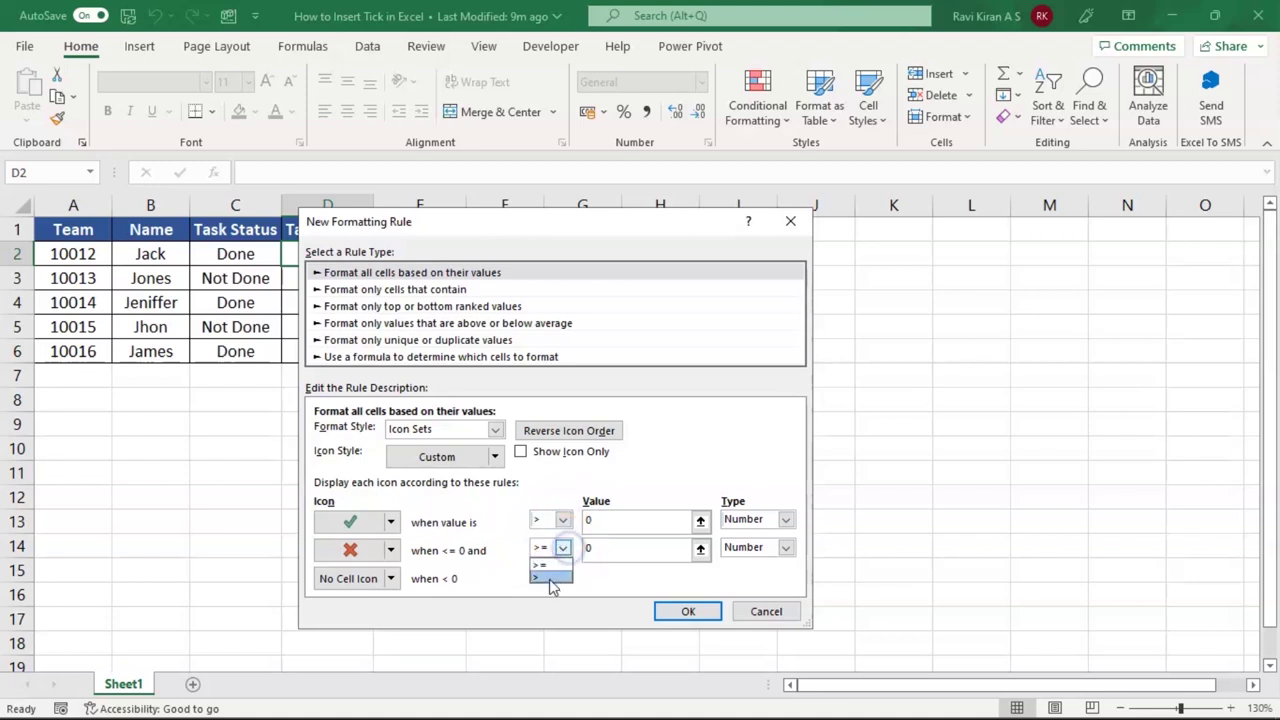
pyautogui.click(554, 566)
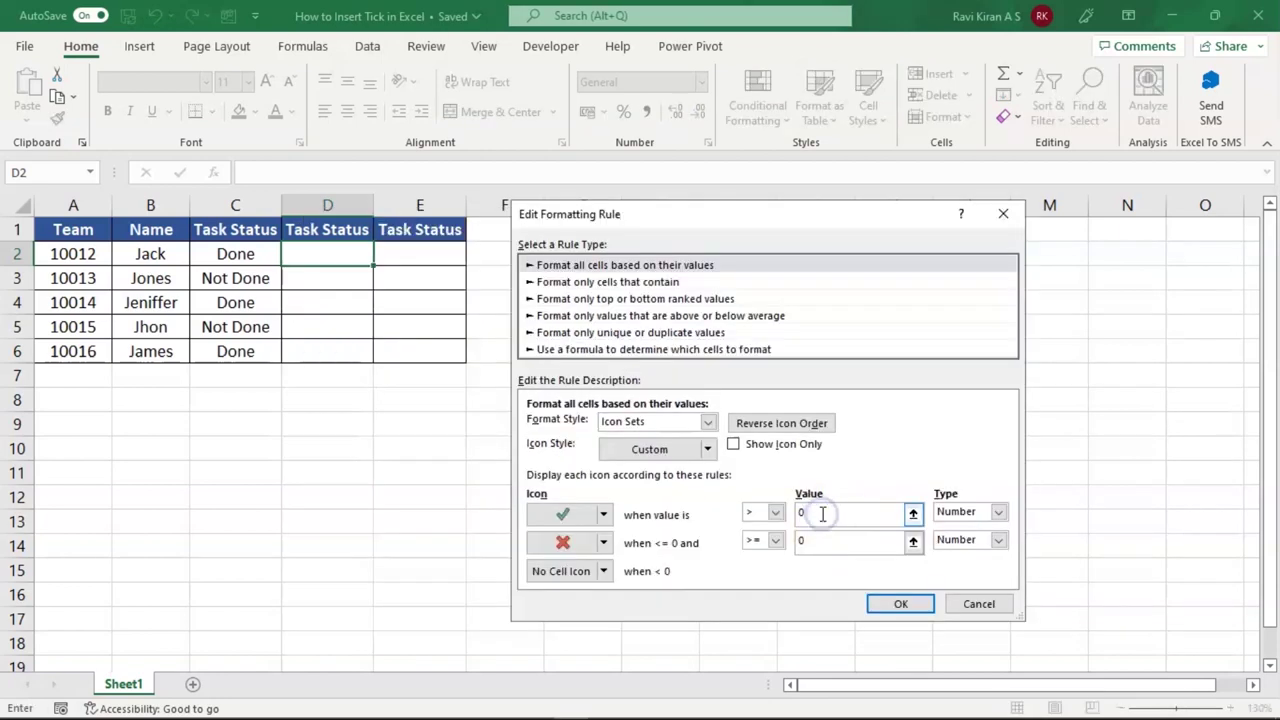
pyautogui.click(820, 543)
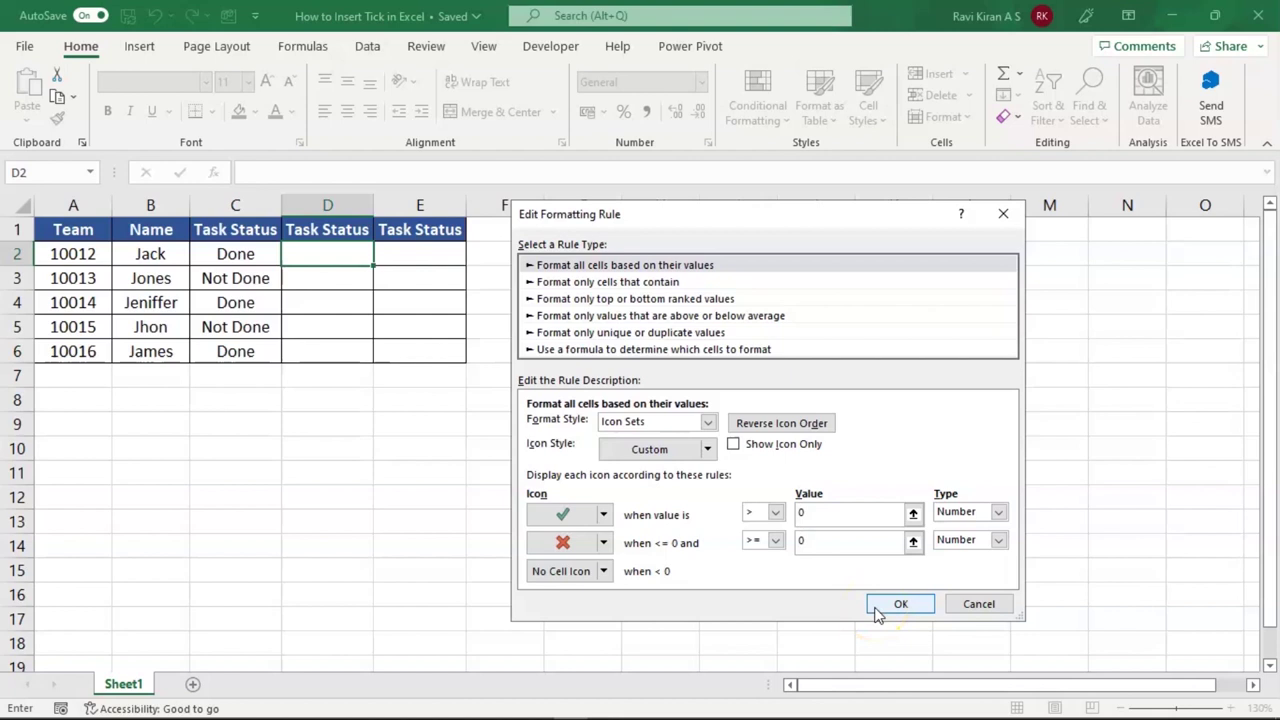
pyautogui.click(876, 613)
pyautogui.click(748, 541)
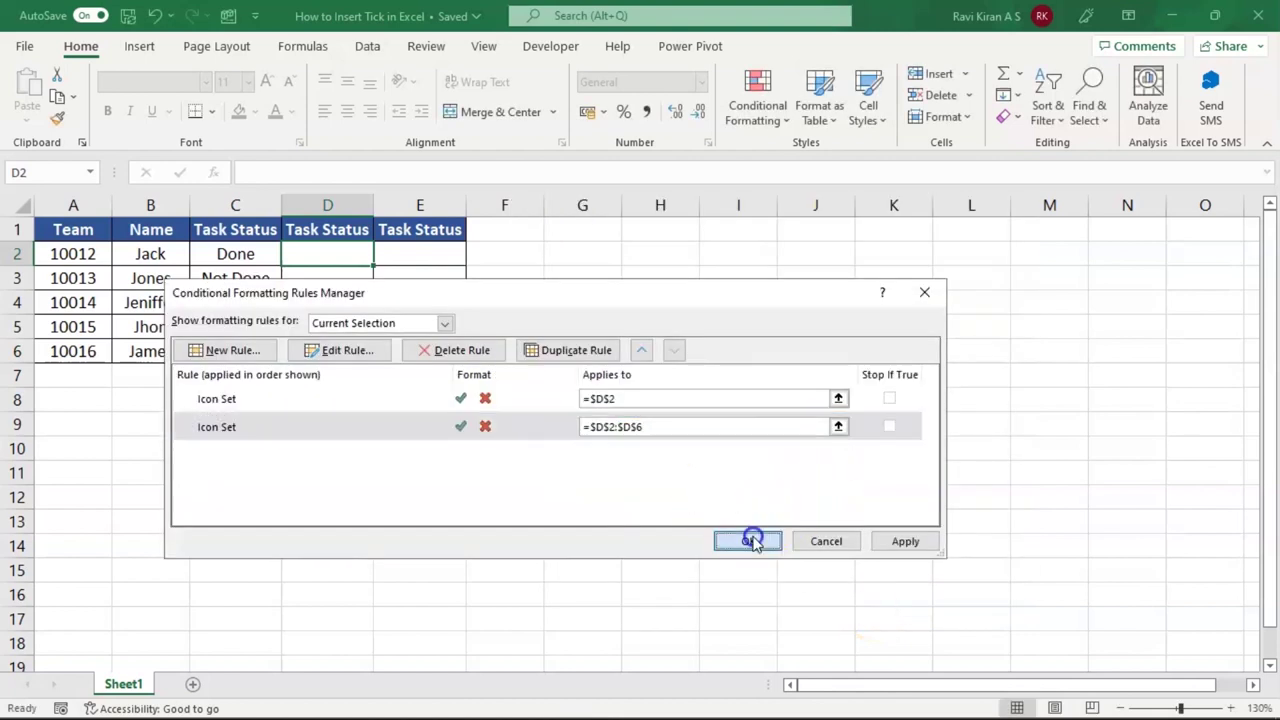
# Enter an IF formula in D2 returning 1 when C2 is Done, else 0, and fill it to D6.
pyautogui.click(326, 250)
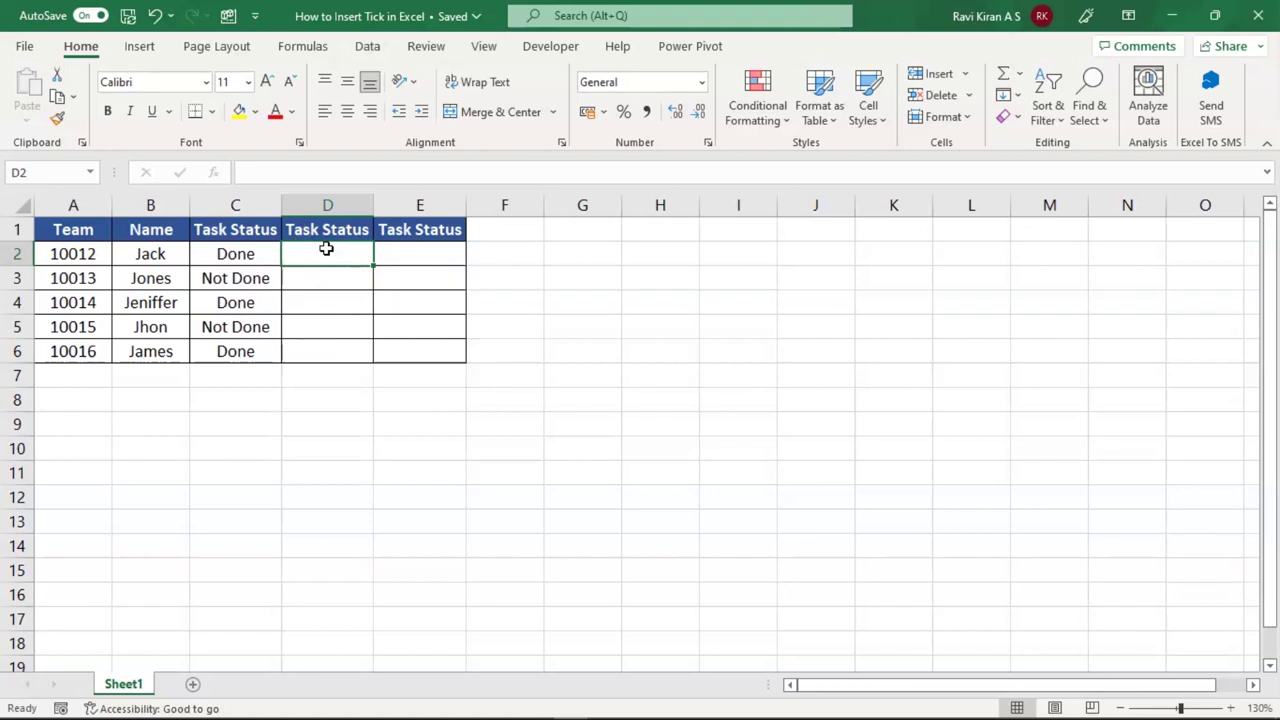
pyautogui.write('=if')
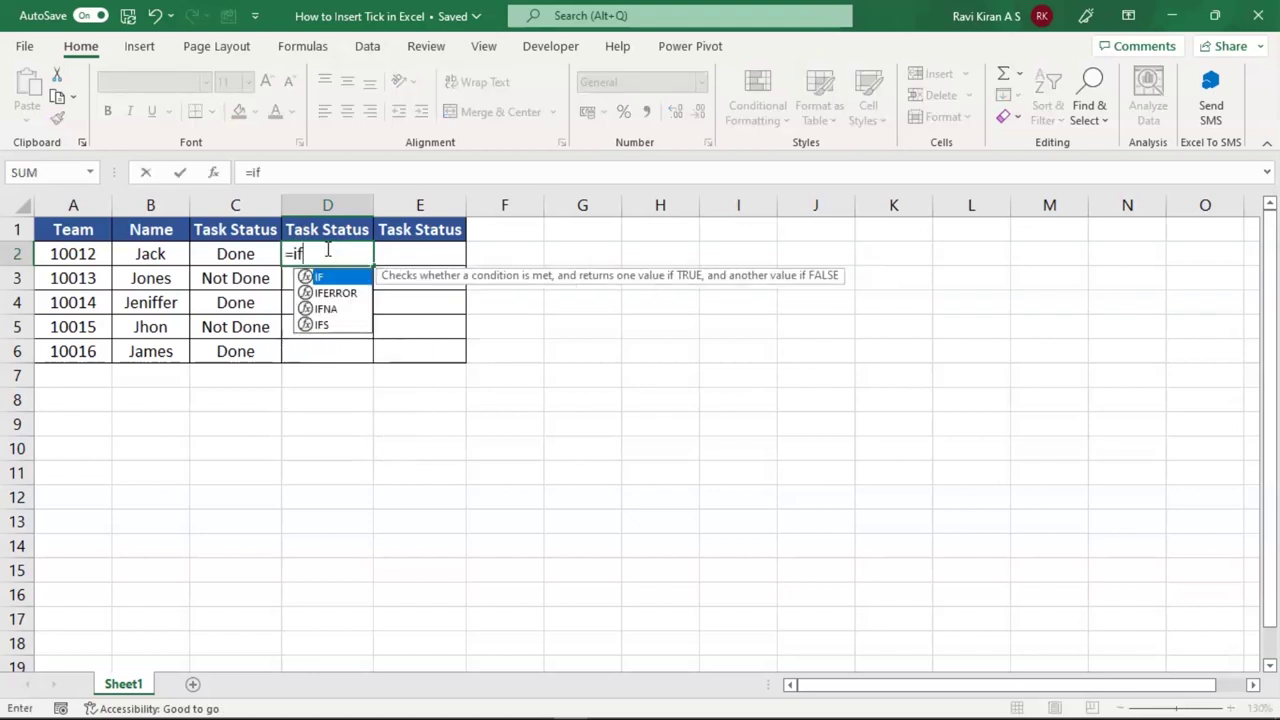
pyautogui.press('Tab')
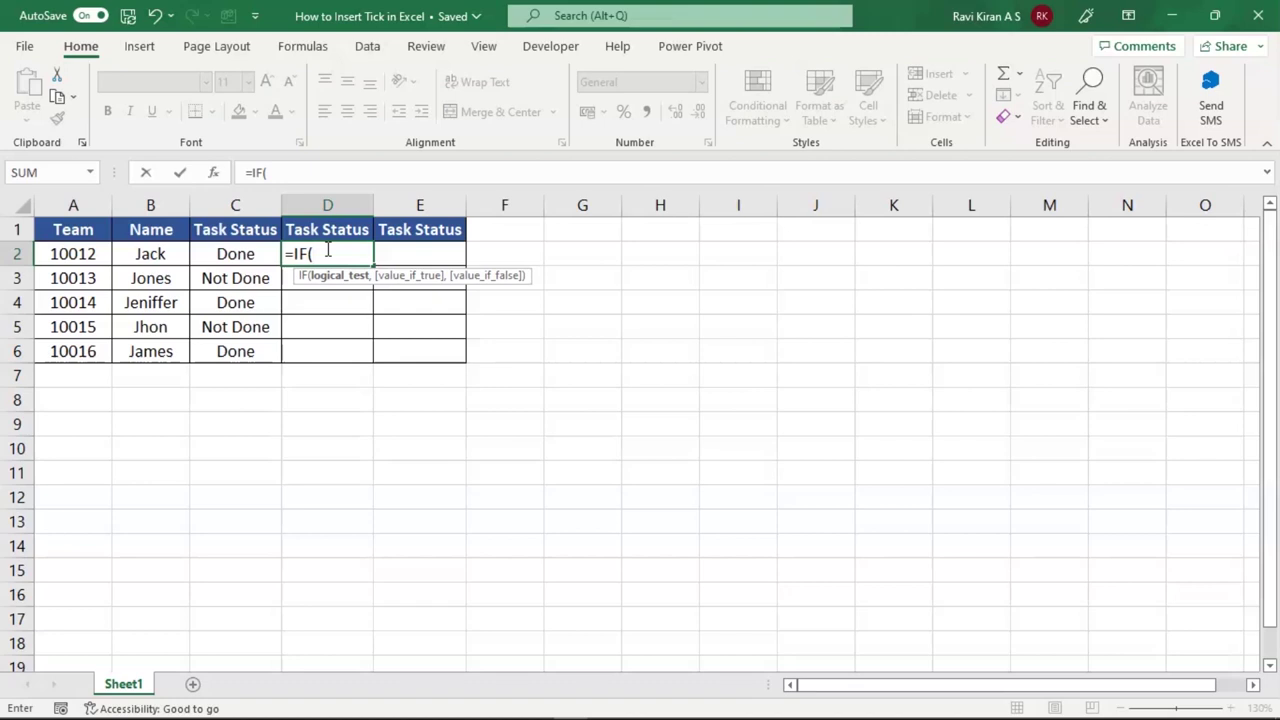
pyautogui.click(250, 256)
pyautogui.write('="Done')
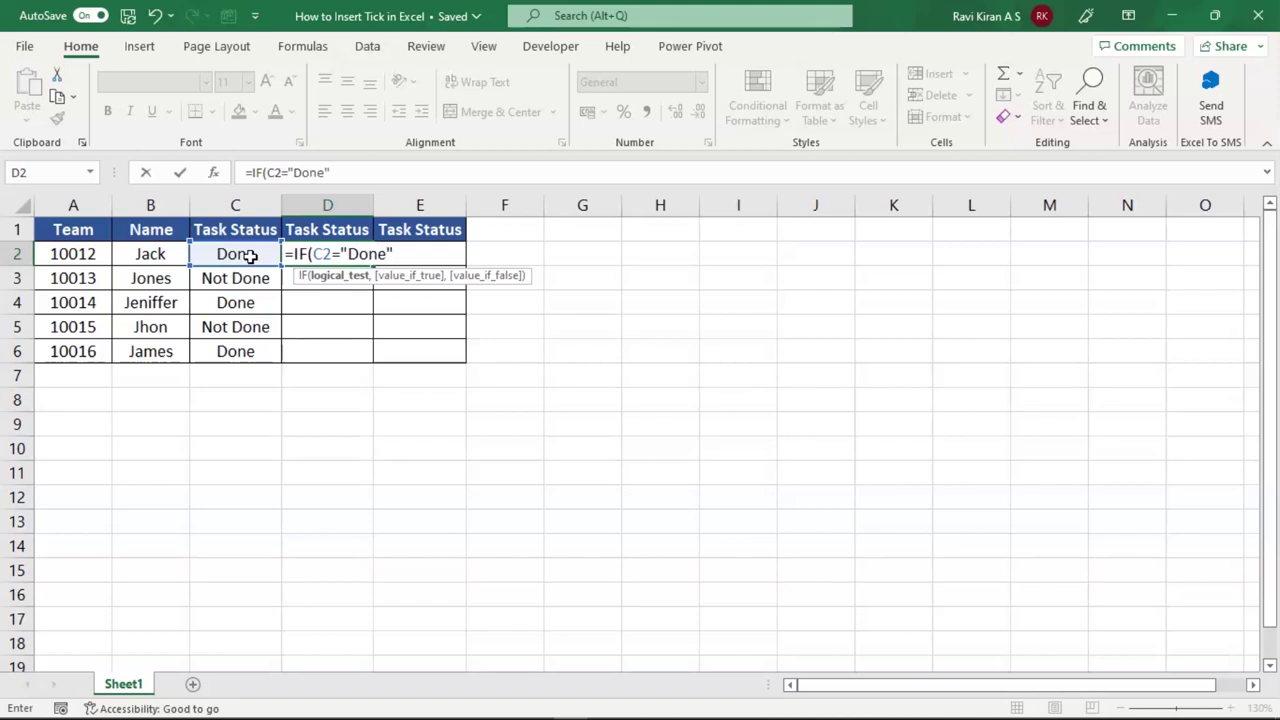
pyautogui.write(', 1')
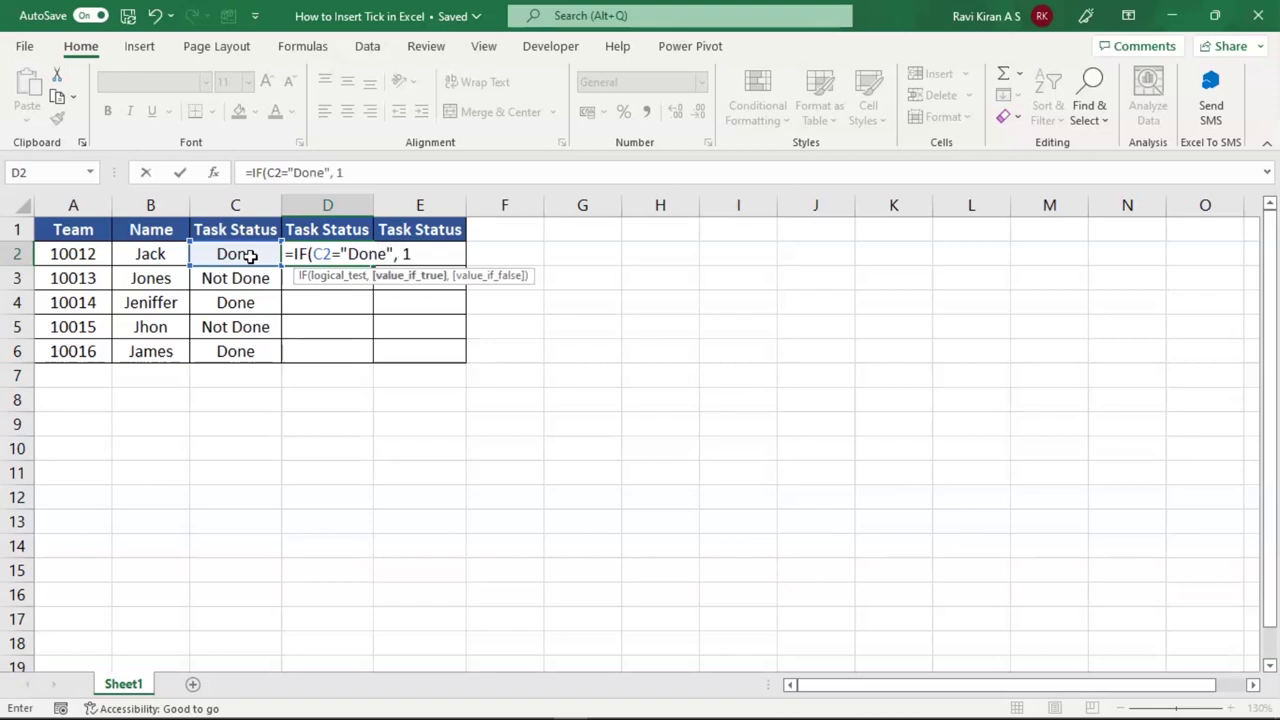
pyautogui.write(',')
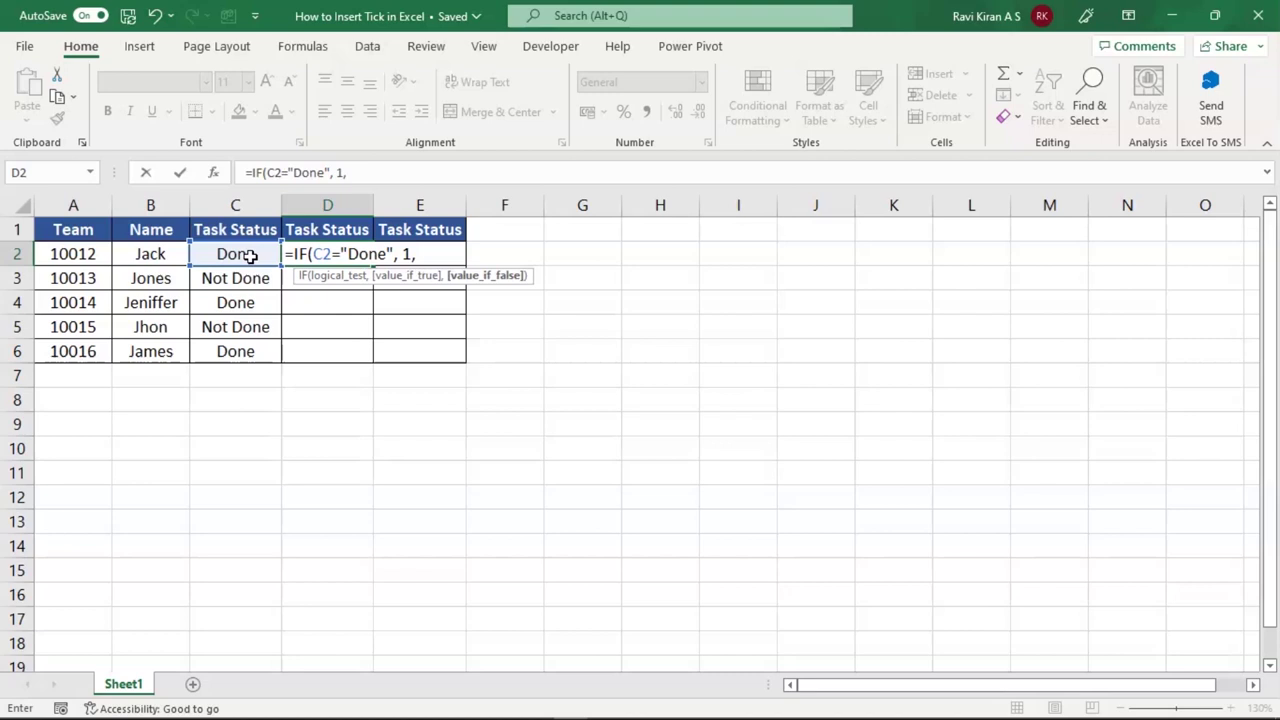
pyautogui.write(')')
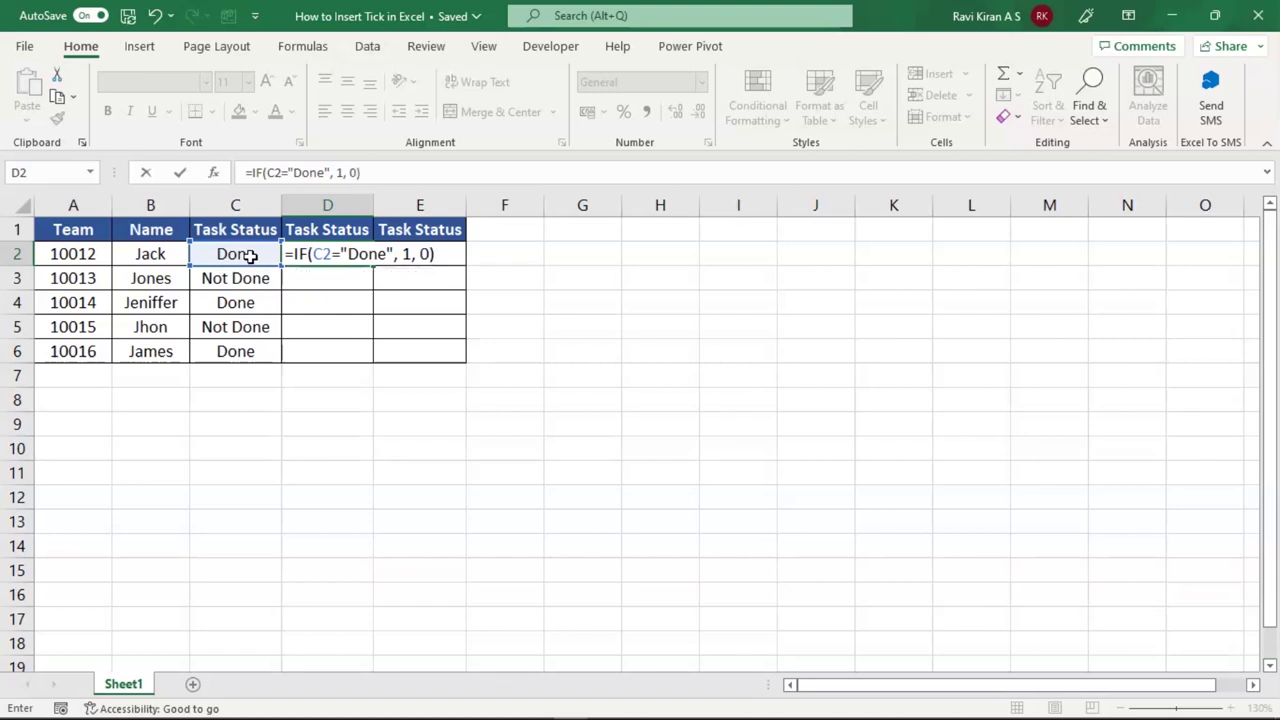
pyautogui.press('Return')
pyautogui.write('\\')
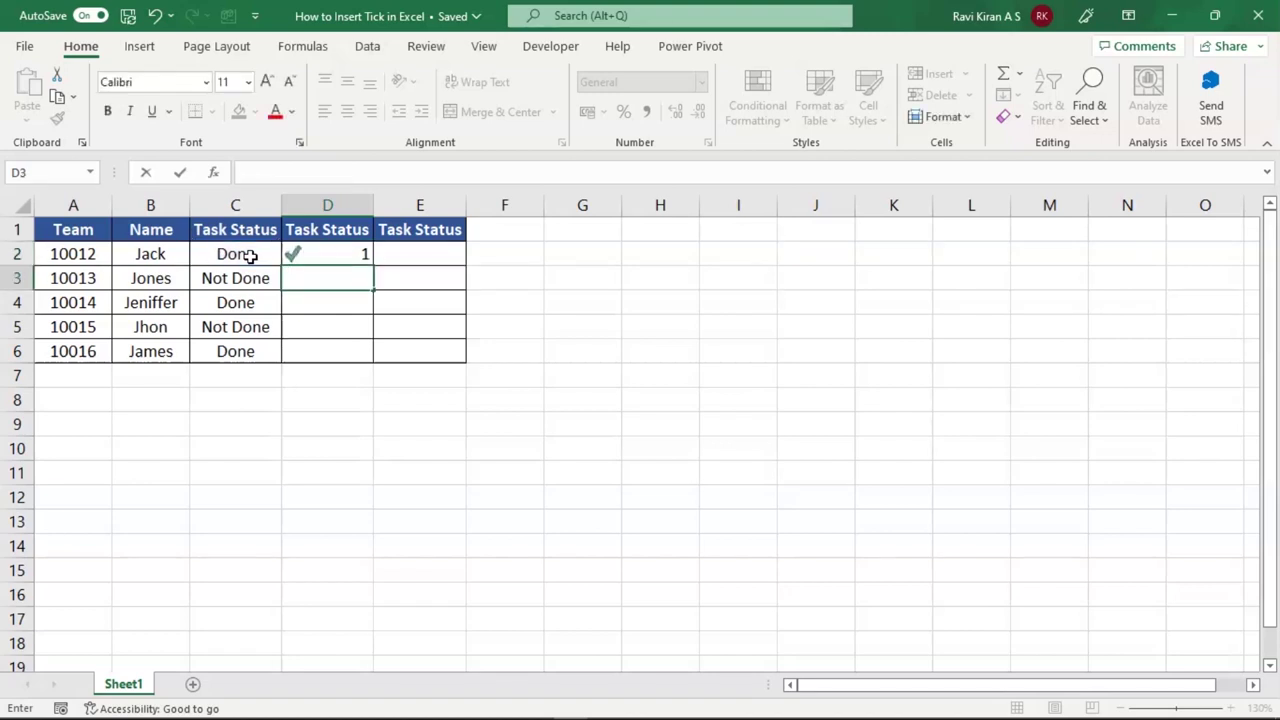
pyautogui.click(330, 253)
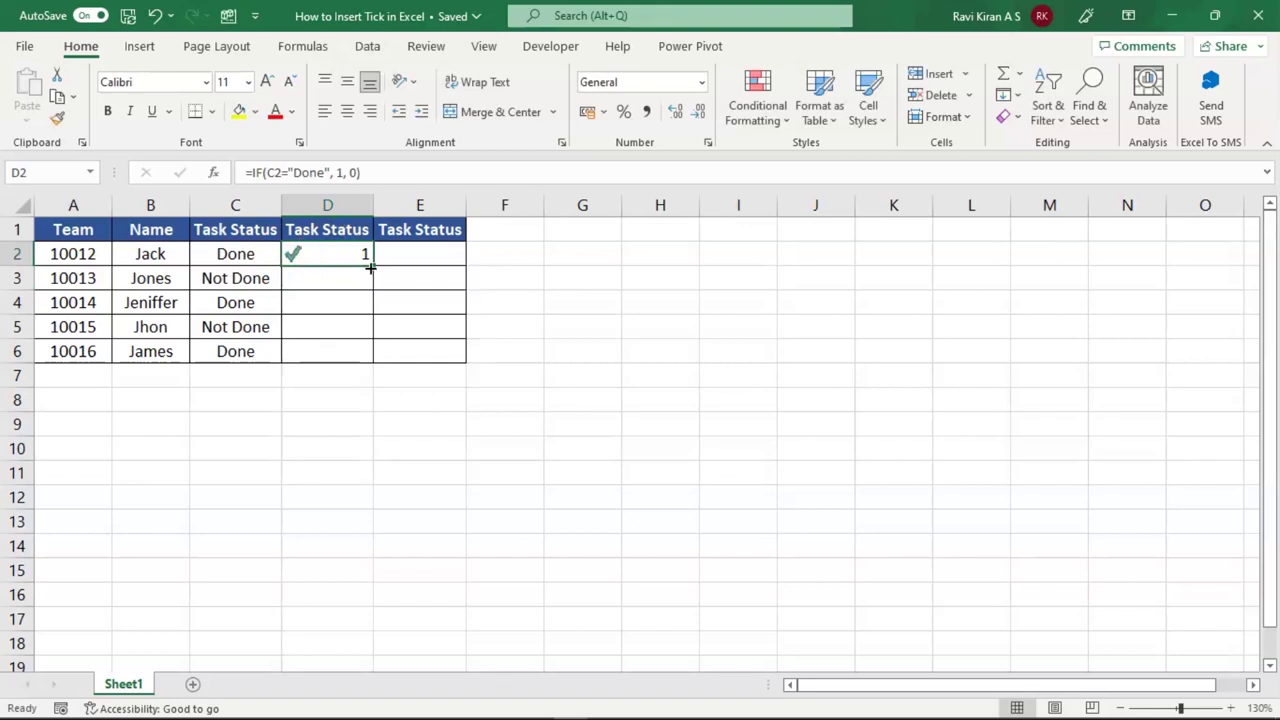
pyautogui.moveTo(370, 265); pyautogui.dragTo(370, 352)
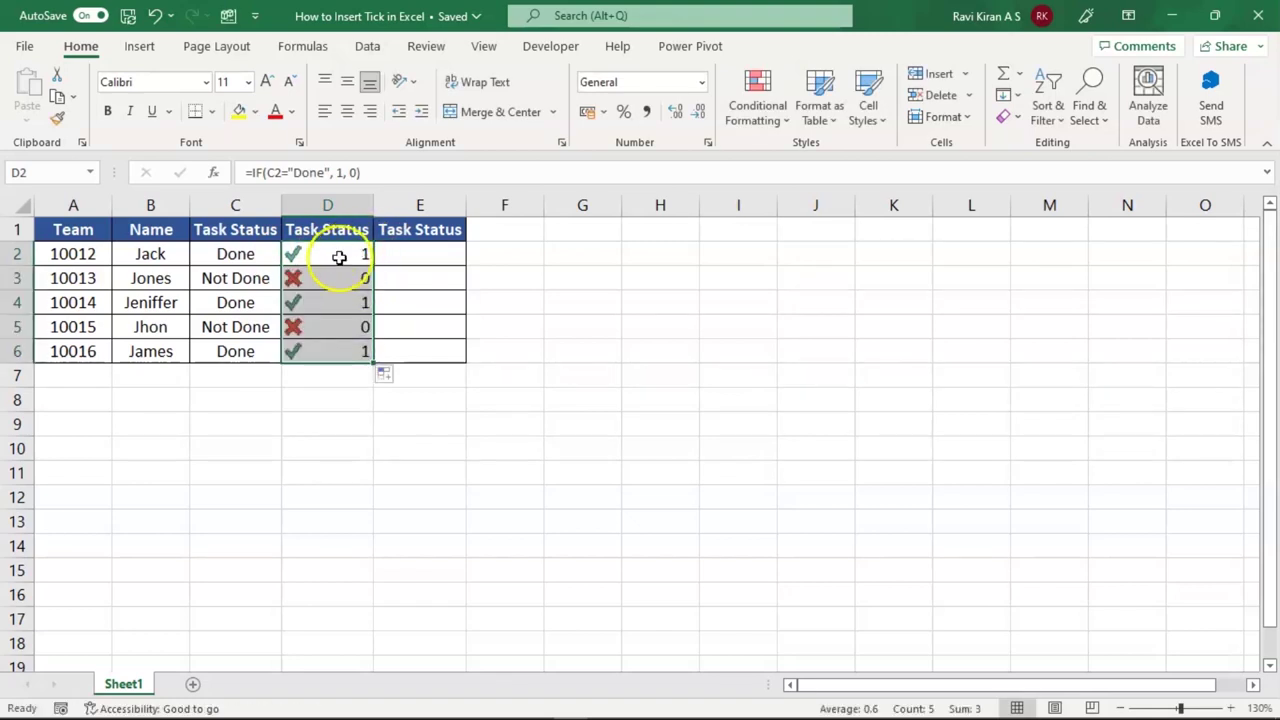
# Set the icon-set rule to Show Icon Only and centre the icons in column D.
pyautogui.click(743, 118)
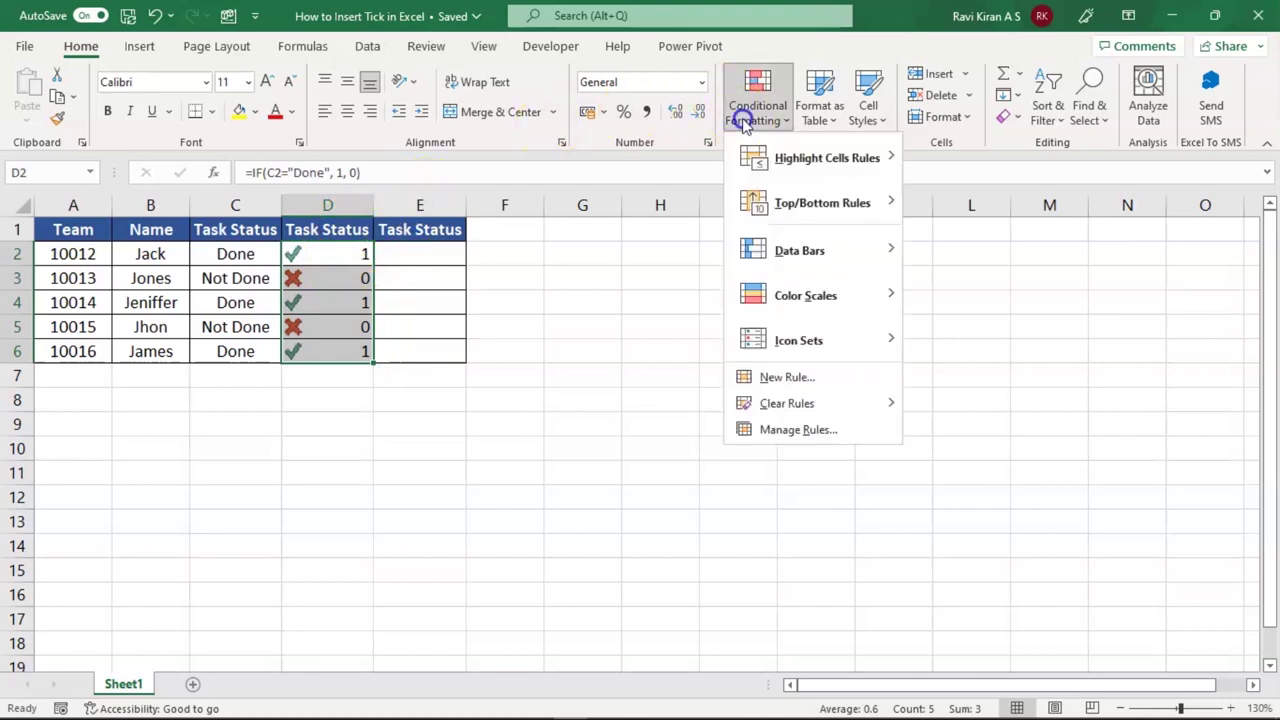
pyautogui.click(778, 429)
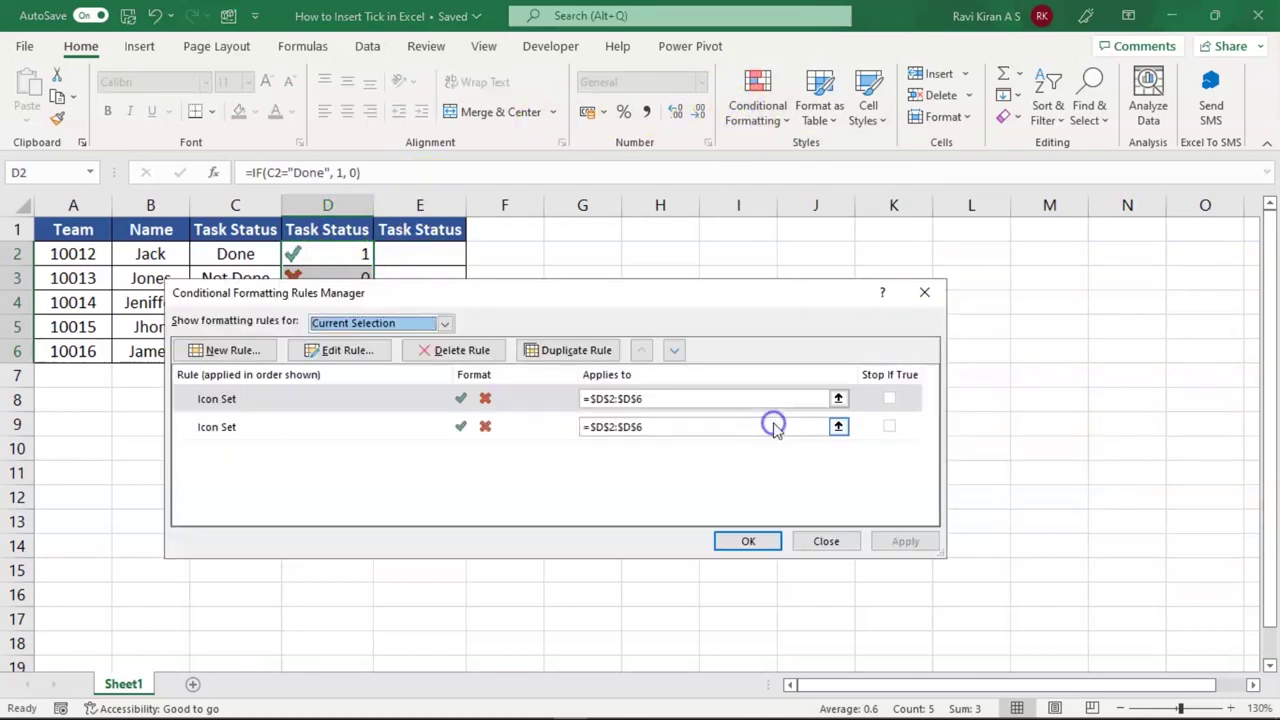
pyautogui.click(337, 350)
pyautogui.click(746, 462)
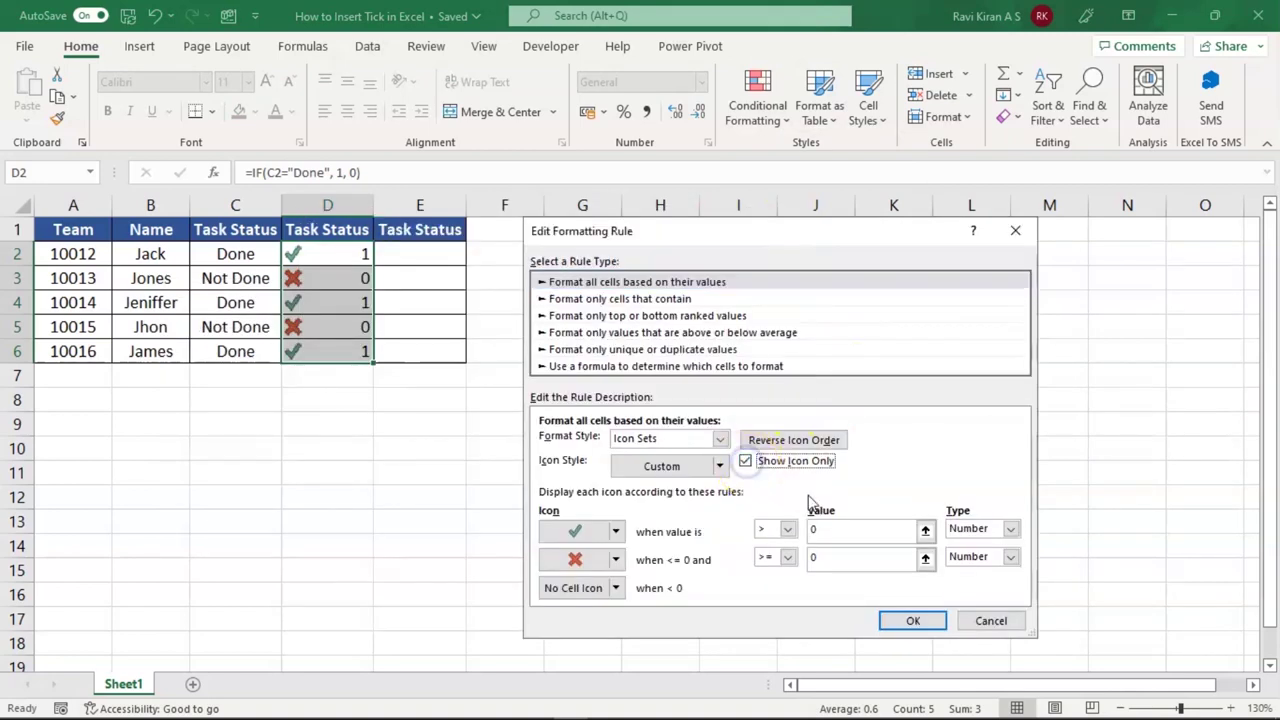
pyautogui.click(900, 622)
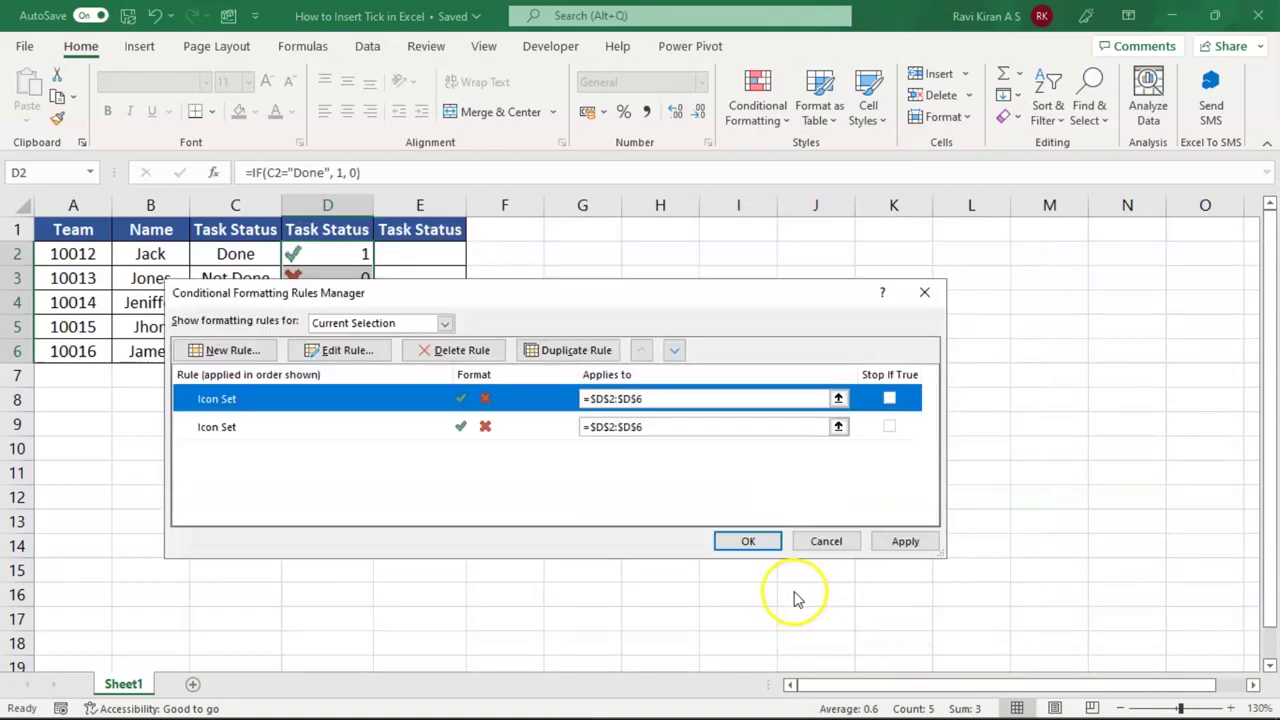
pyautogui.click(366, 428)
pyautogui.click(405, 400)
pyautogui.press('Return')
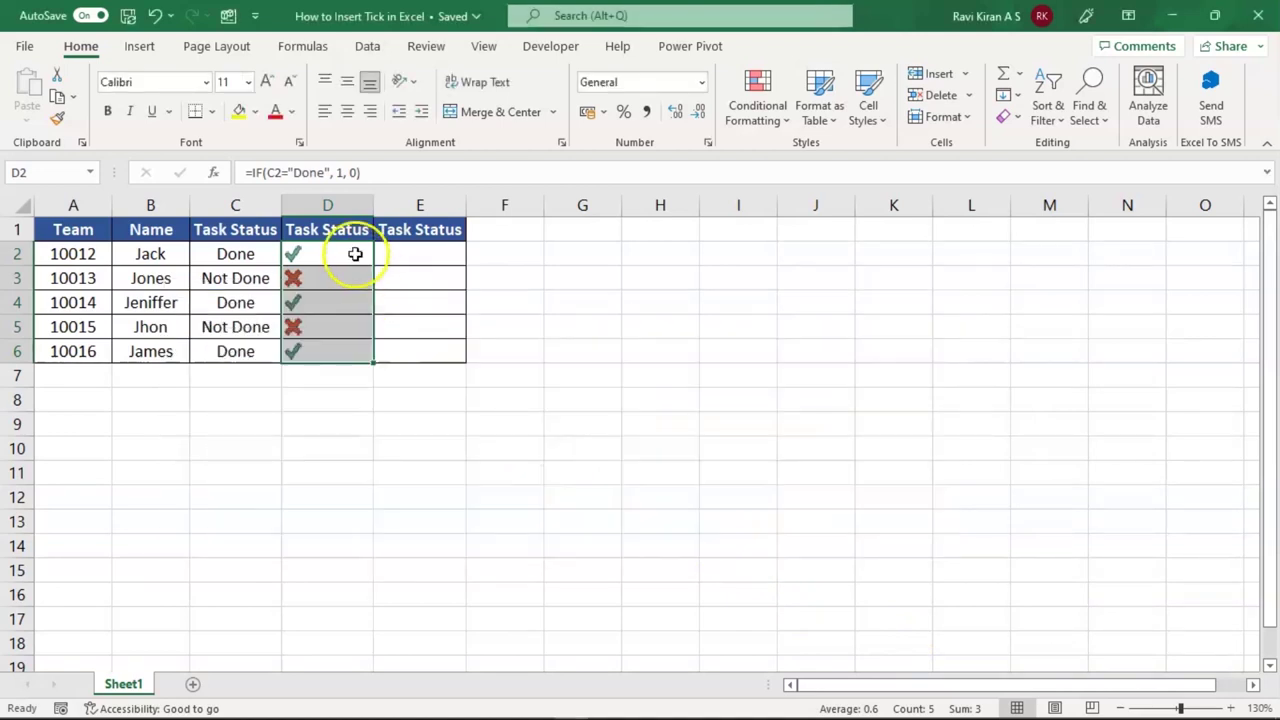
pyautogui.click(356, 113)
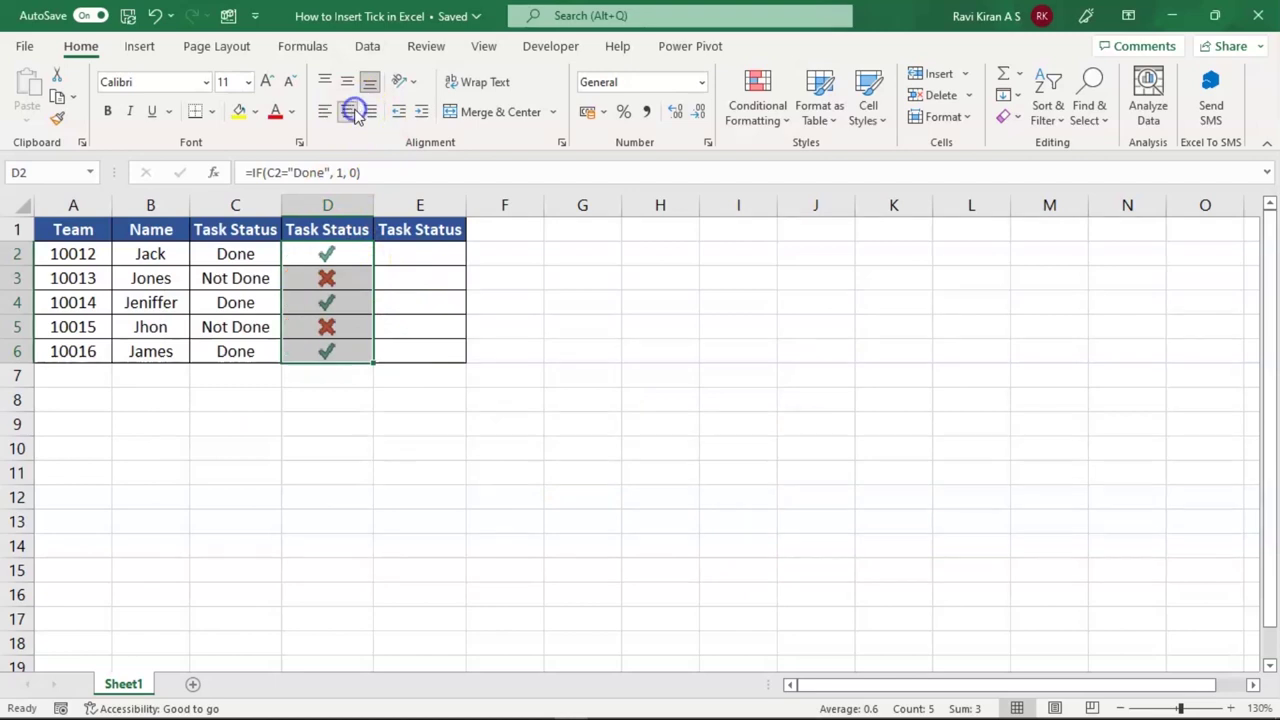
pyautogui.click(415, 258)
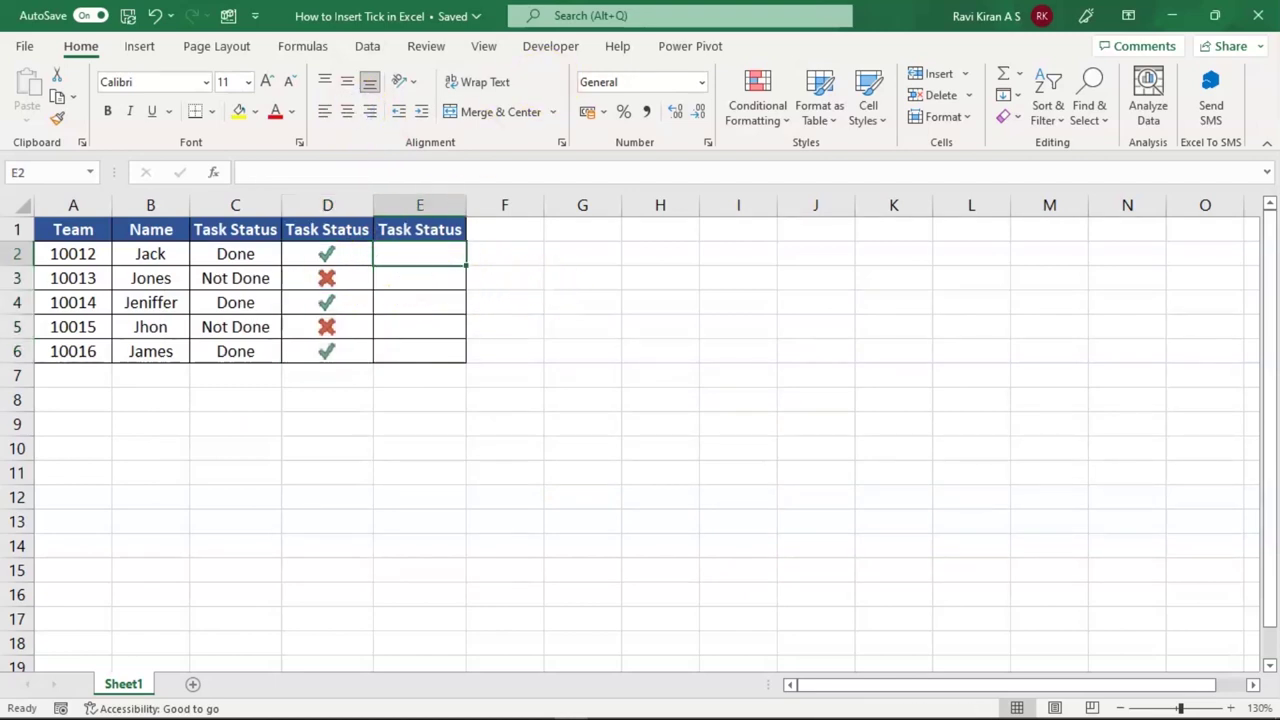
# Enable the Developer tab under Customize Ribbon in Excel Options.
pyautogui.click(540, 50)
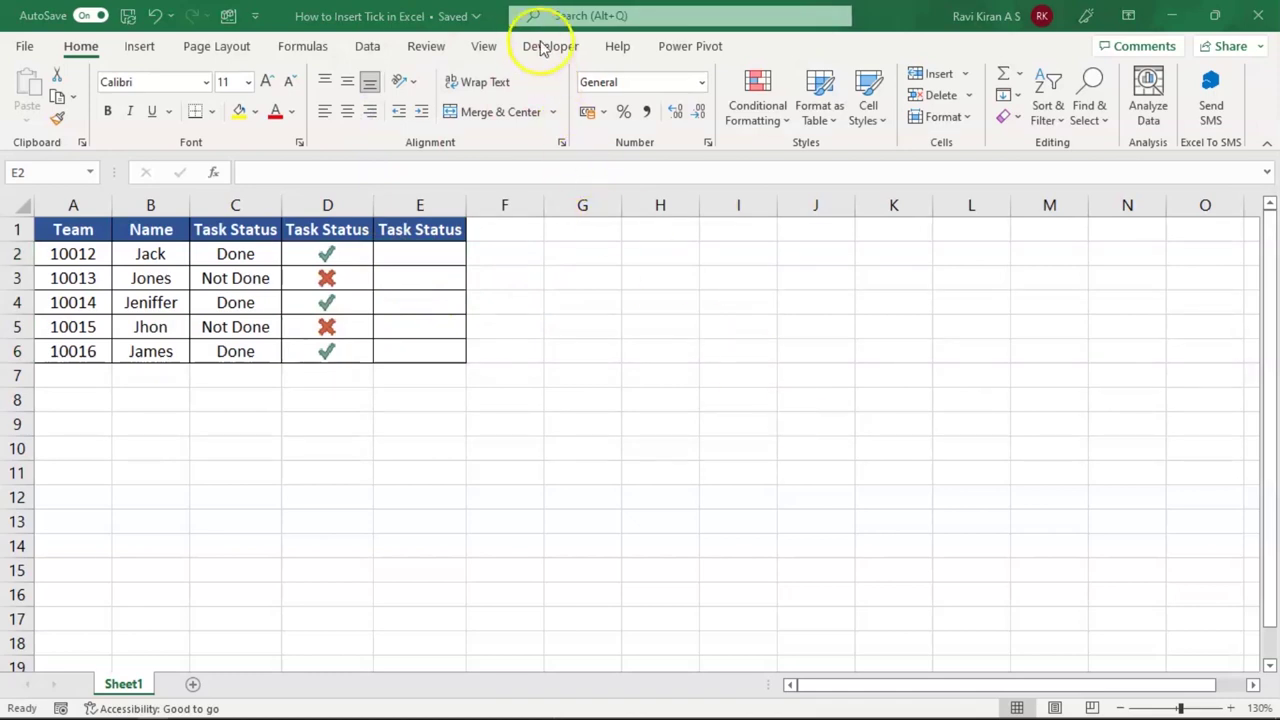
pyautogui.rightClick(757, 45)
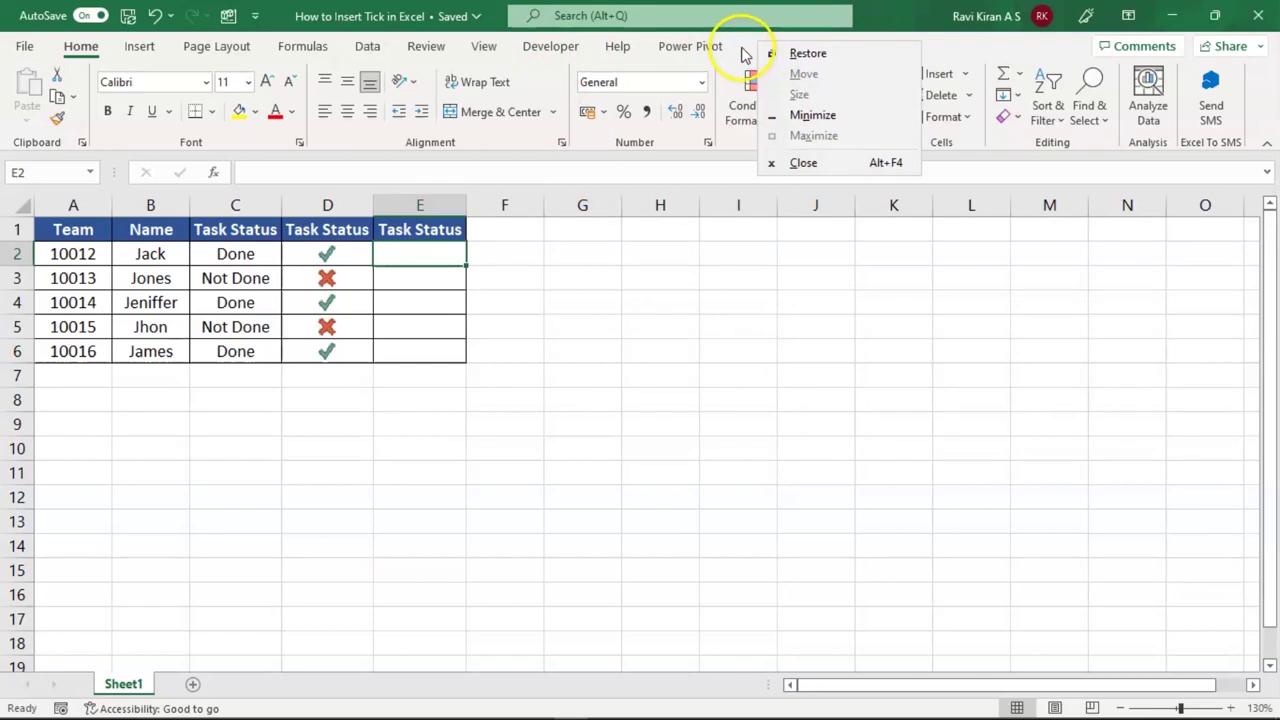
pyautogui.click(735, 47)
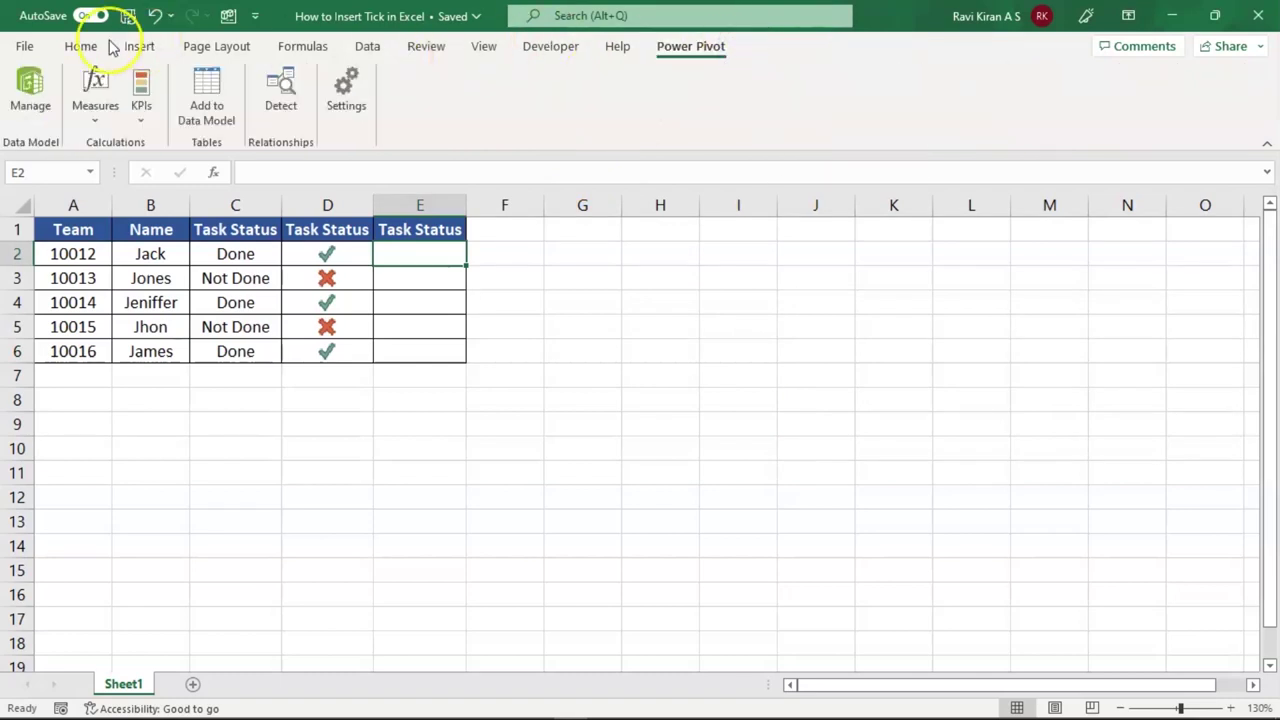
pyautogui.click(26, 48)
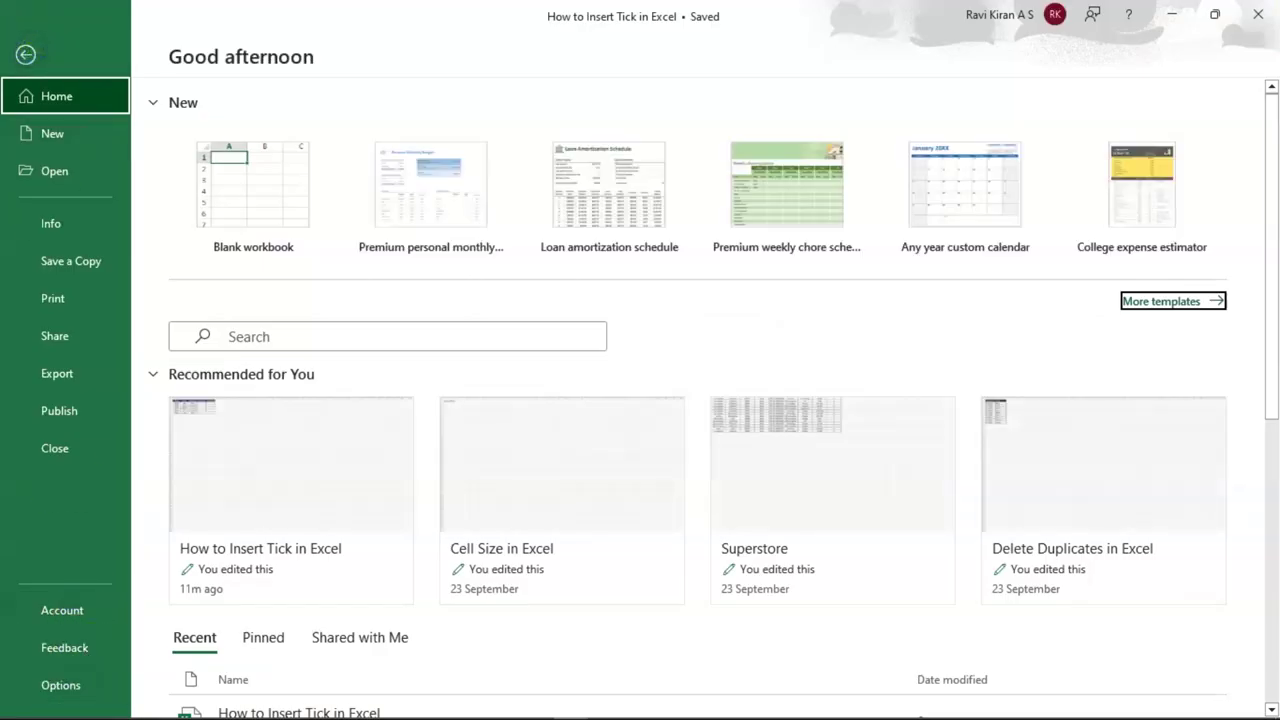
pyautogui.click(82, 700)
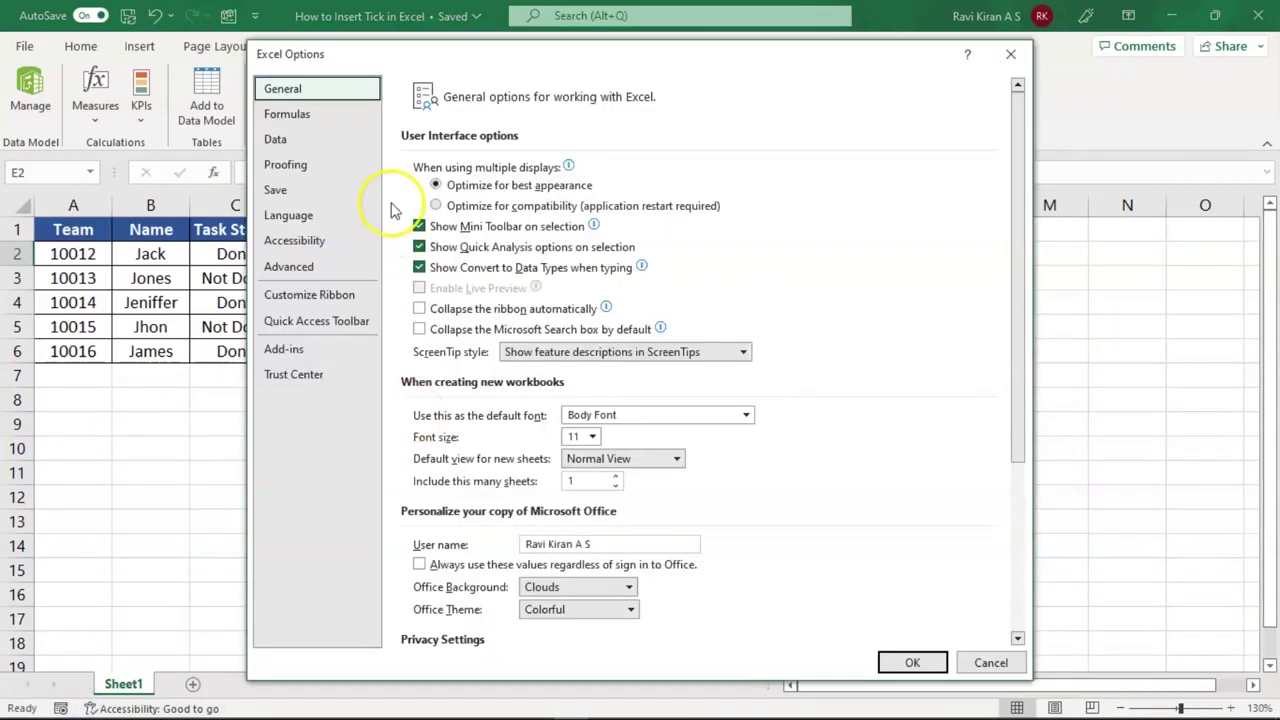
pyautogui.click(303, 267)
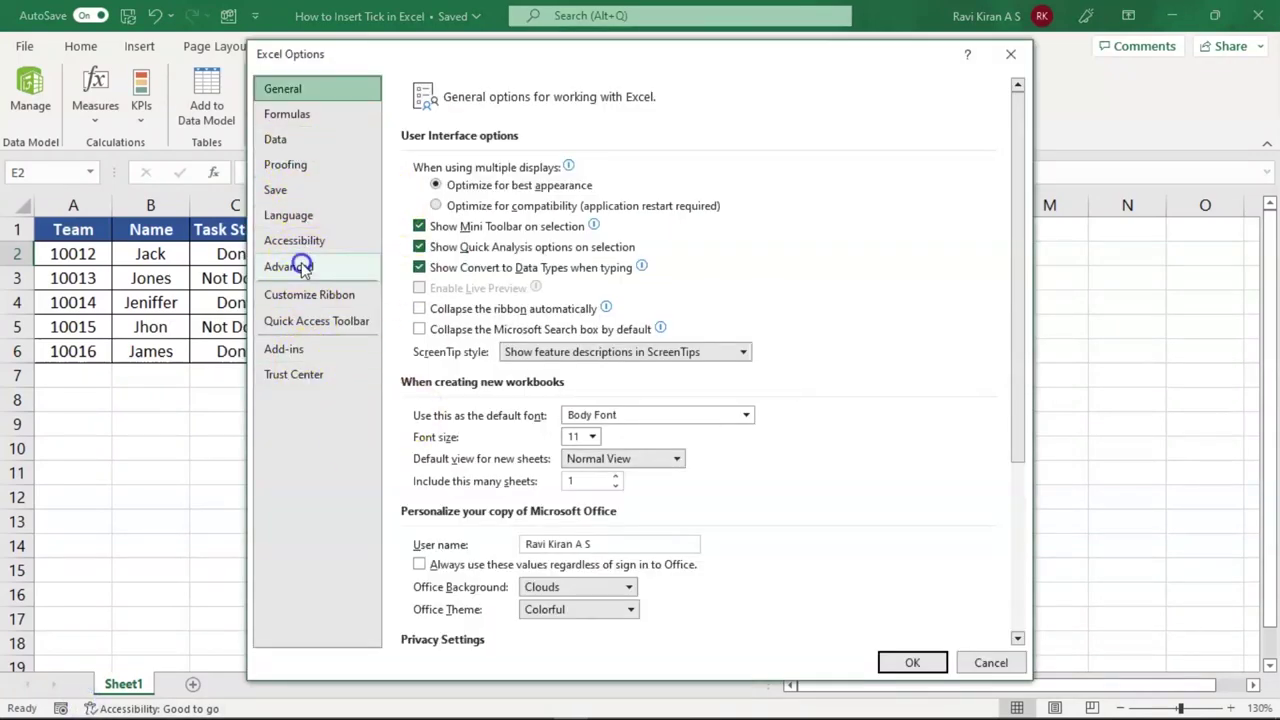
pyautogui.click(305, 295)
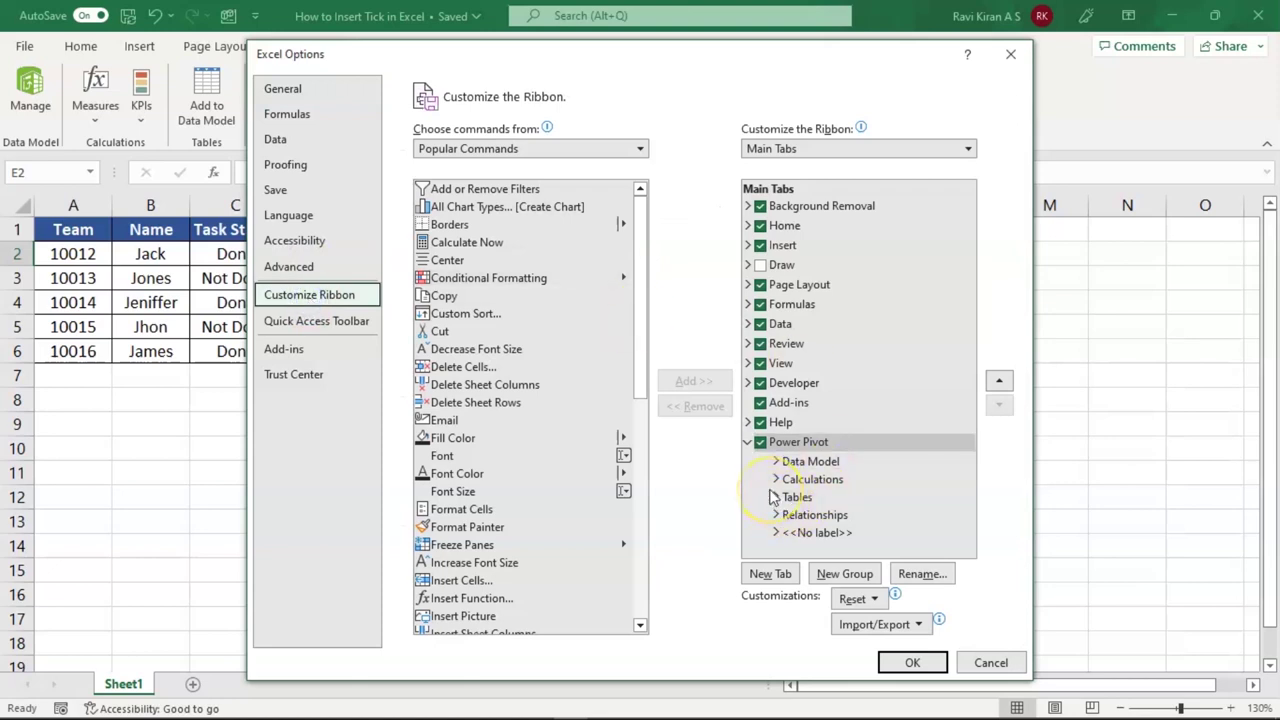
pyautogui.click(762, 387)
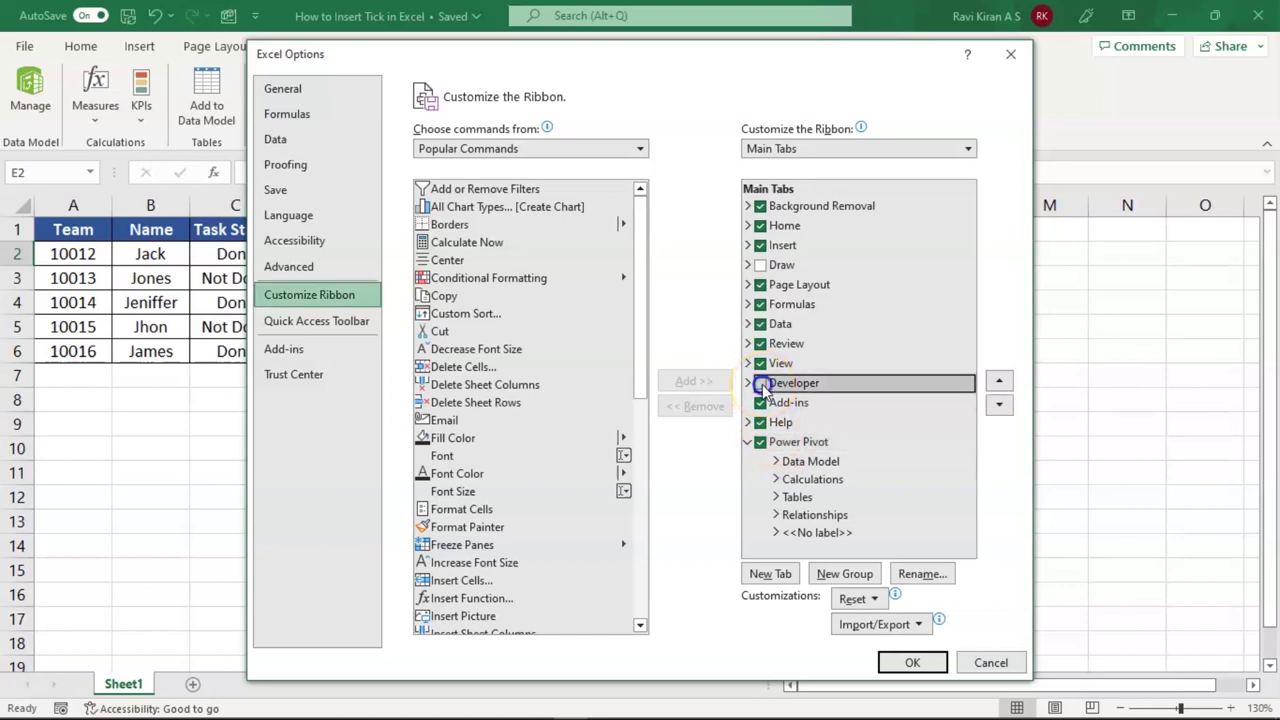
pyautogui.click(910, 662)
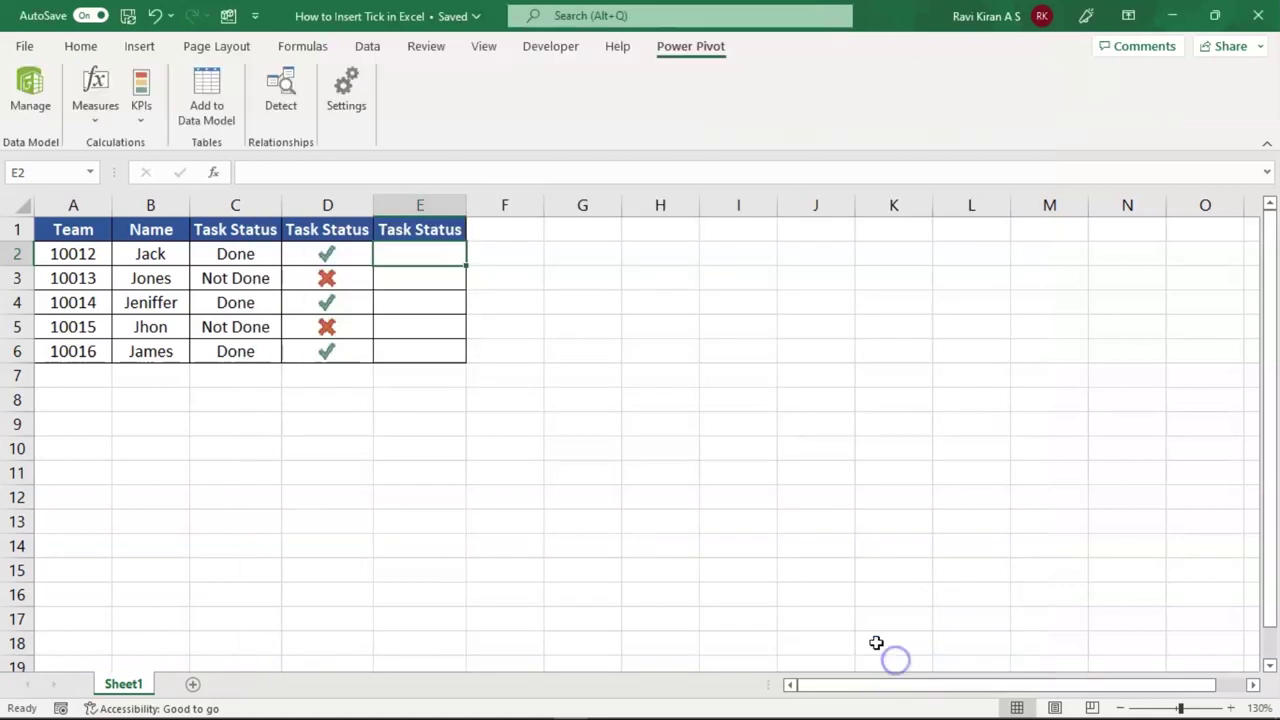
# Draw a caption-free ActiveX check box in E2 and tick it.
pyautogui.click(553, 48)
pyautogui.click(406, 100)
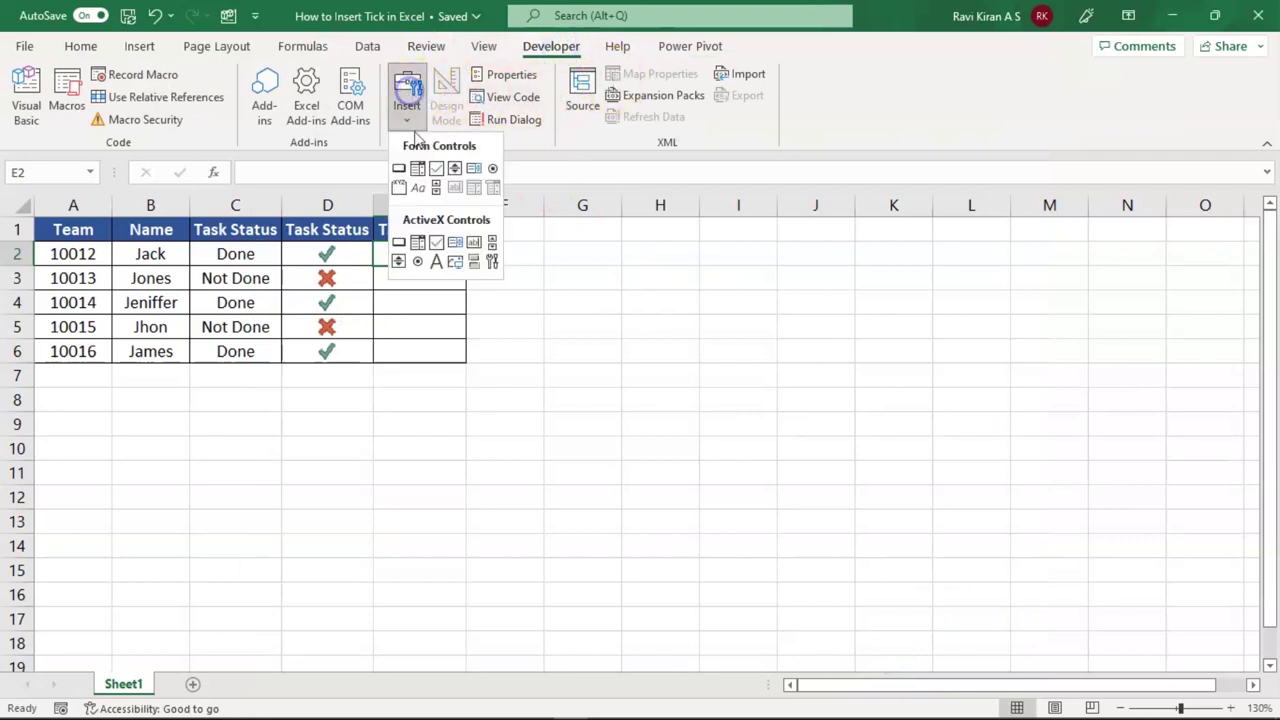
pyautogui.click(437, 245)
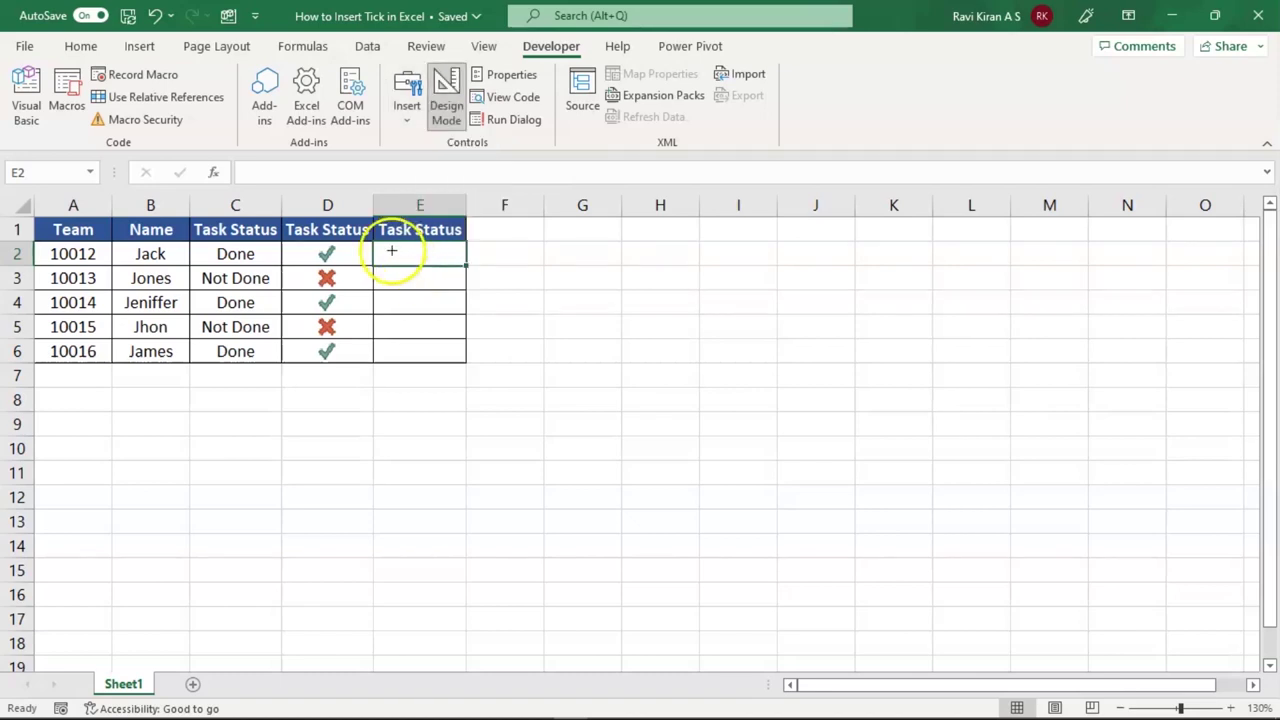
pyautogui.click(391, 251)
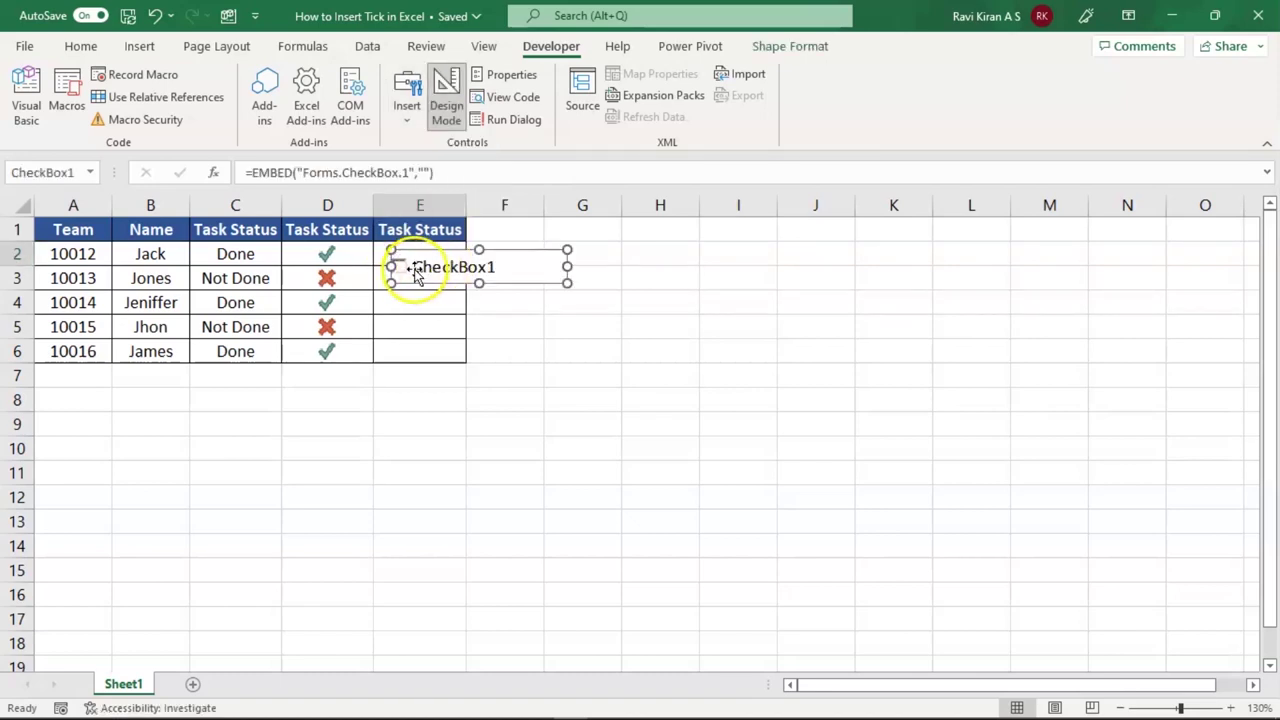
pyautogui.doubleClick(416, 276)
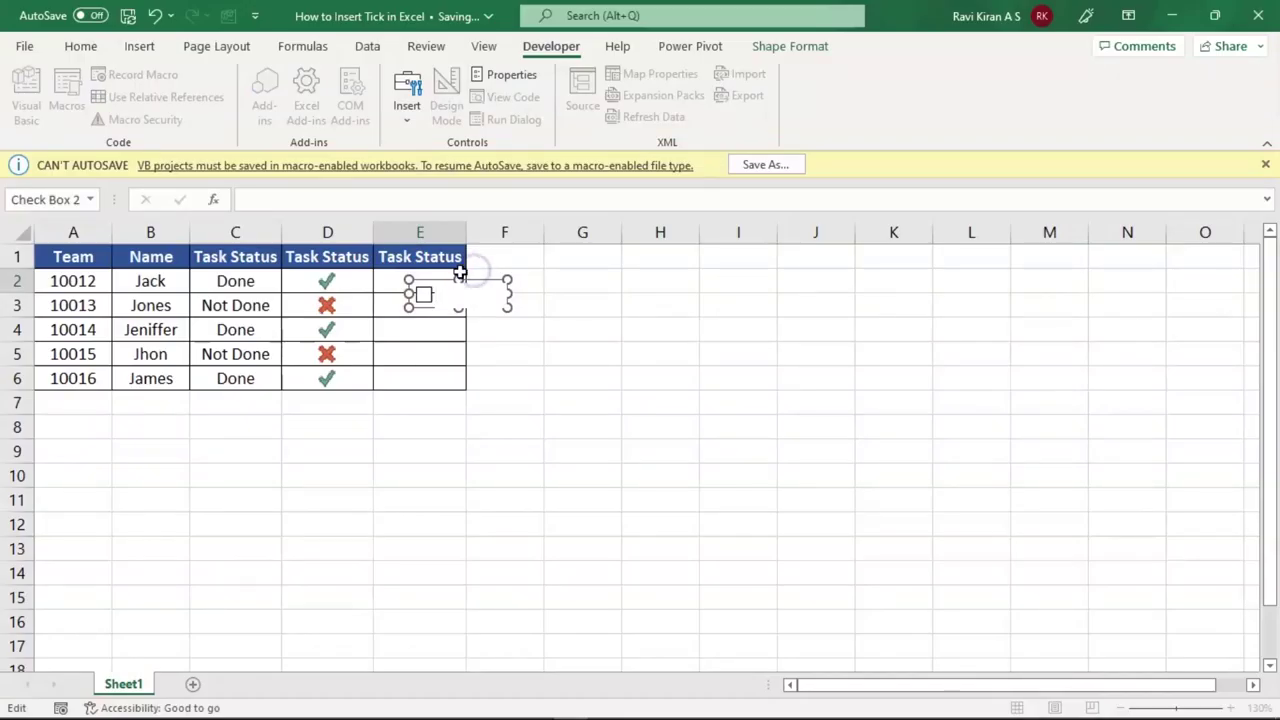
pyautogui.click(582, 281)
pyautogui.click(417, 284)
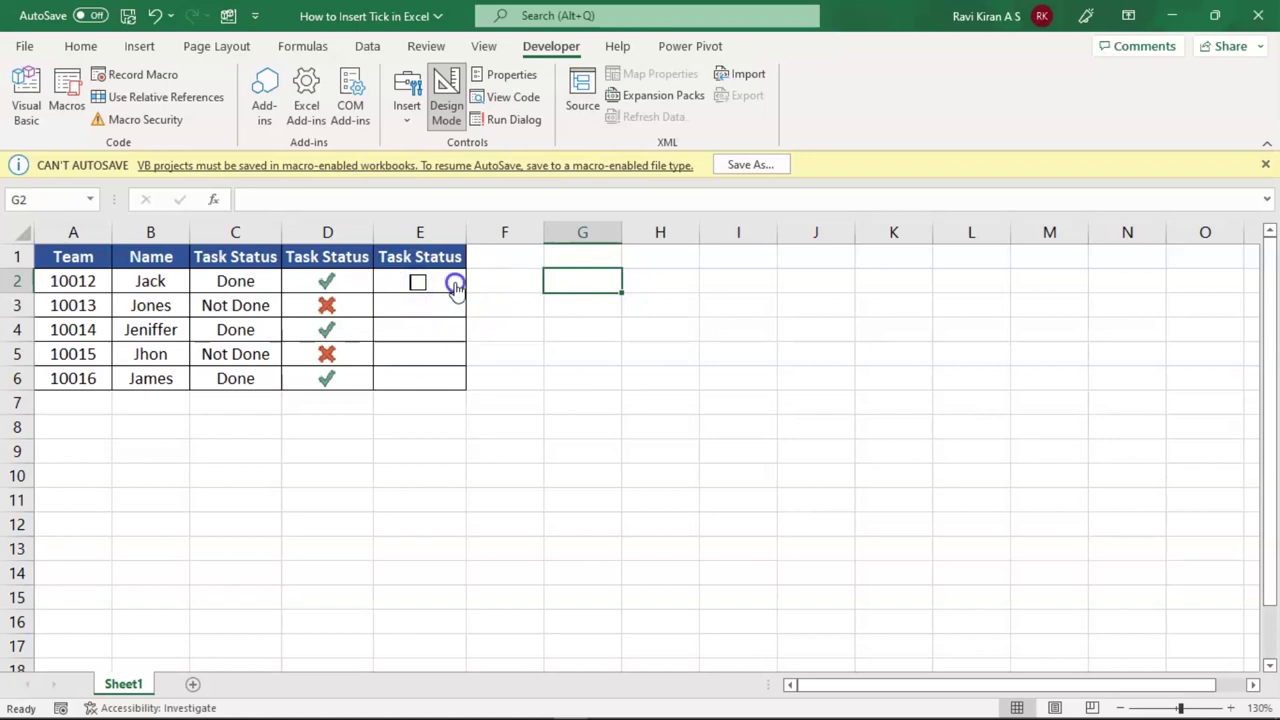
pyautogui.click(455, 287)
# Copy the E2 checkbox into E3:E6, leaving only row 2 ticked.
pyautogui.click(380, 286)
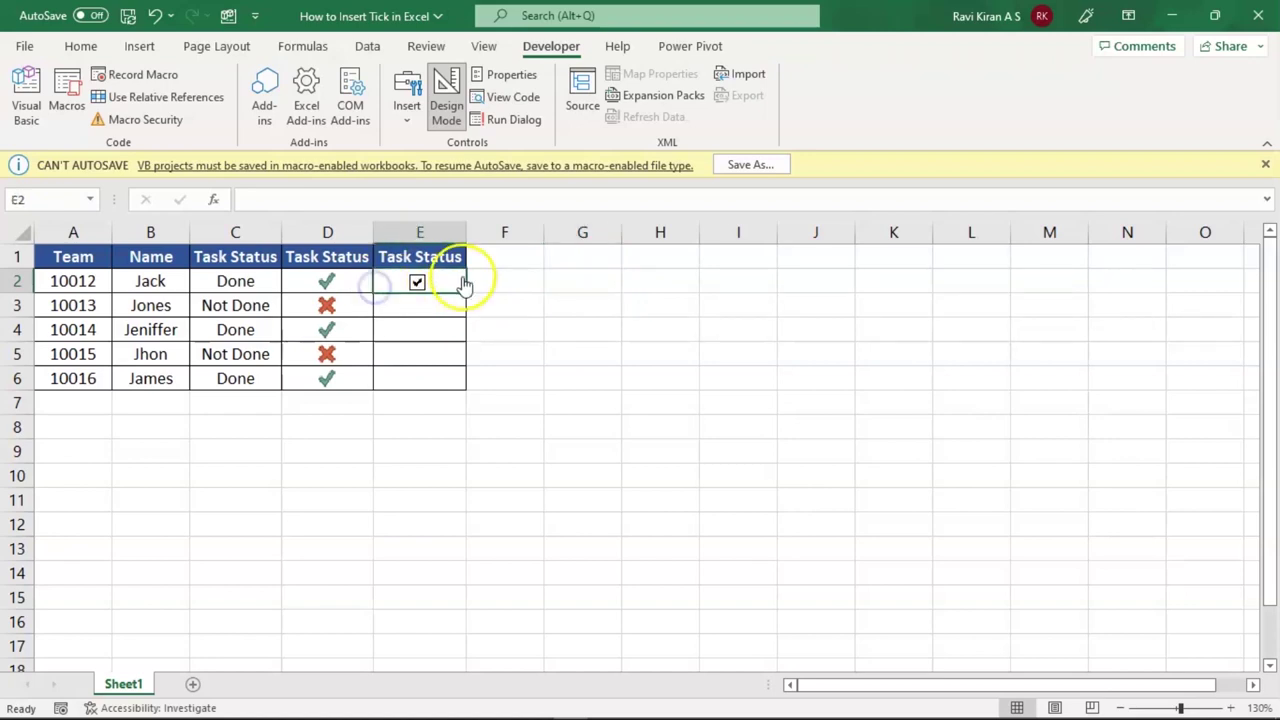
pyautogui.click(460, 329)
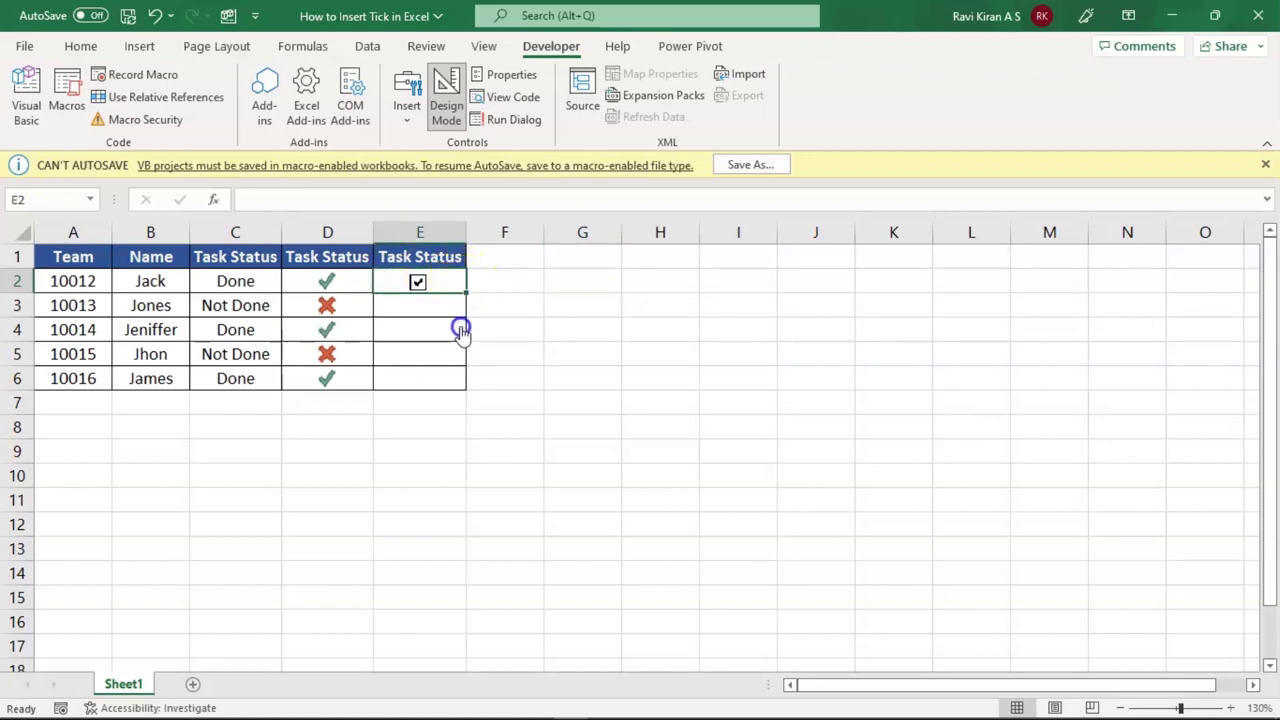
pyautogui.hotkey('ctrl', 'c')
pyautogui.keyDown('shift'); pyautogui.click(466, 380); pyautogui.keyUp('shift')
pyautogui.hotkey('ctrl', 'v')
pyautogui.click(465, 501)
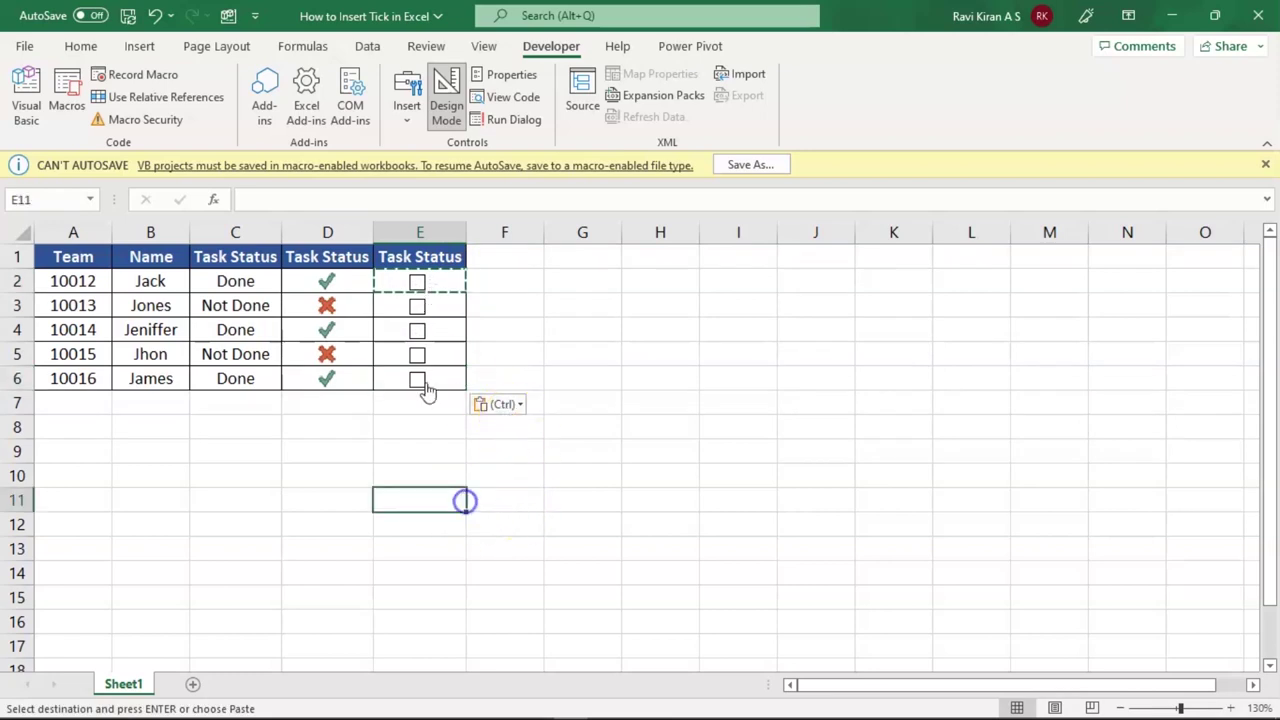
pyautogui.click(417, 281)
pyautogui.click(417, 330)
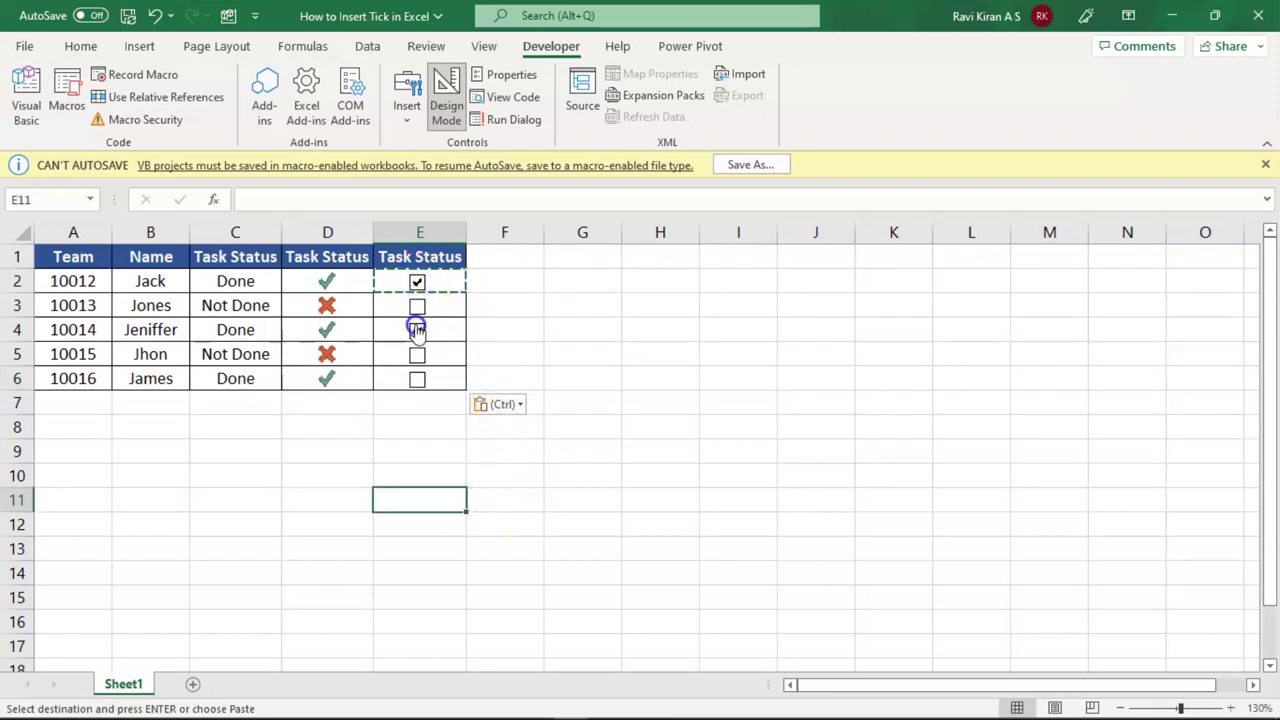